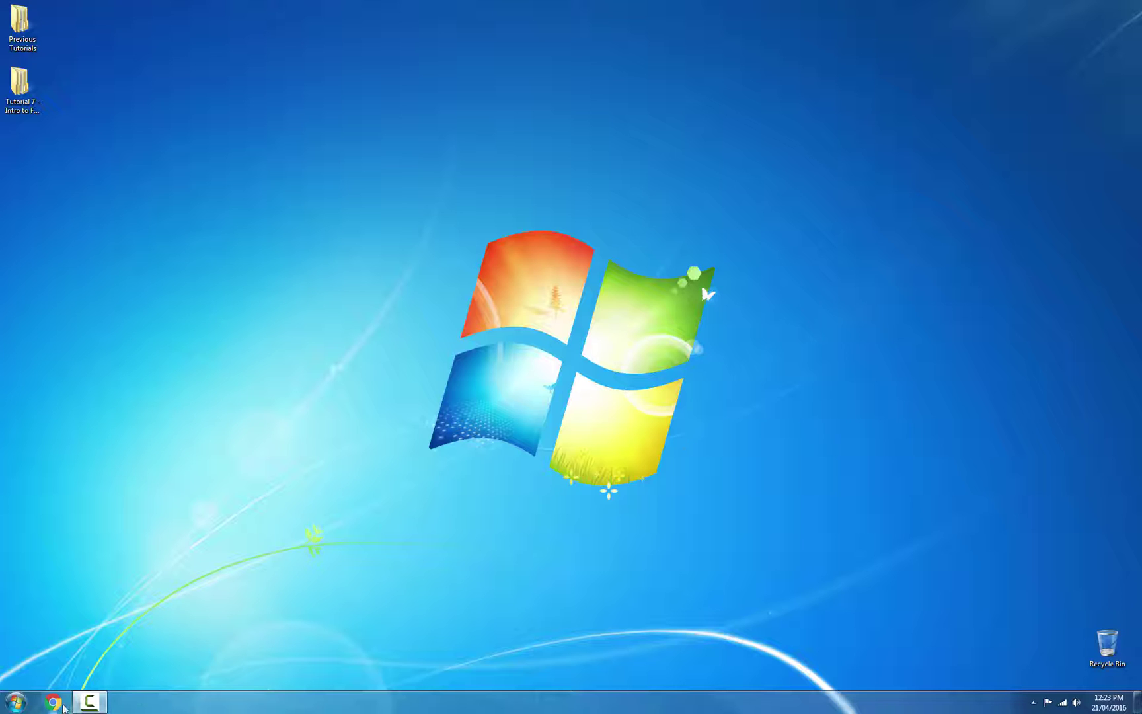
- Launch Chrome and go to the flysight.ca/wiki suggestion from the address bar
click(53, 702)
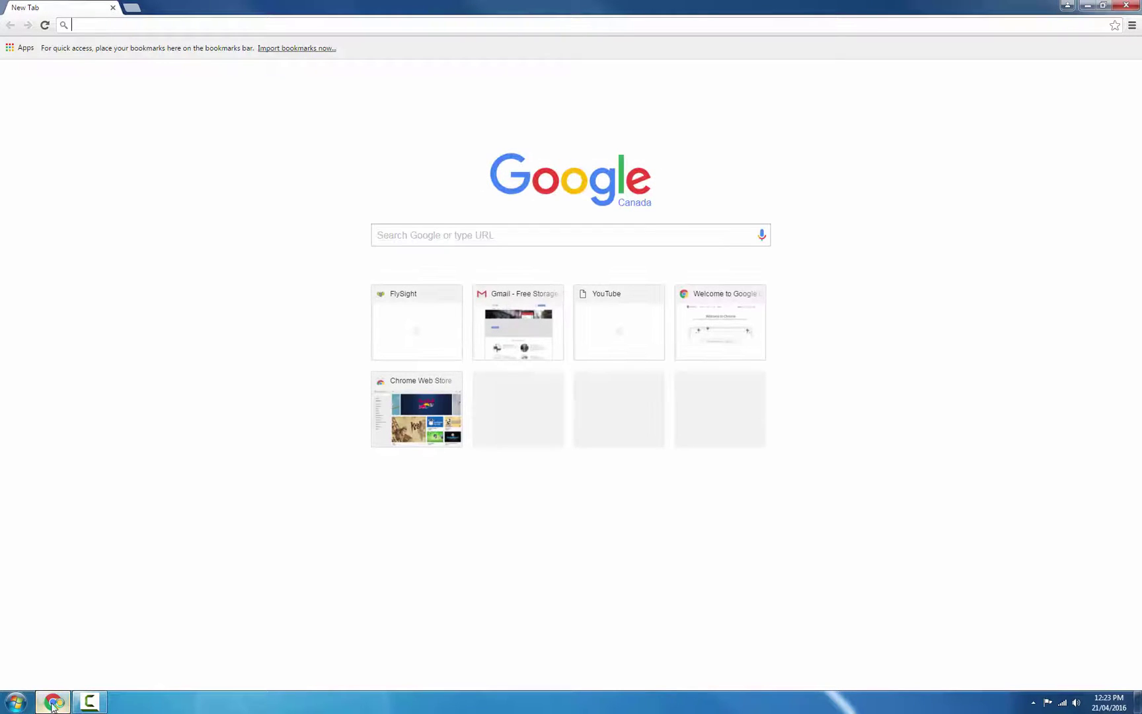
mouse_move(90, 702)
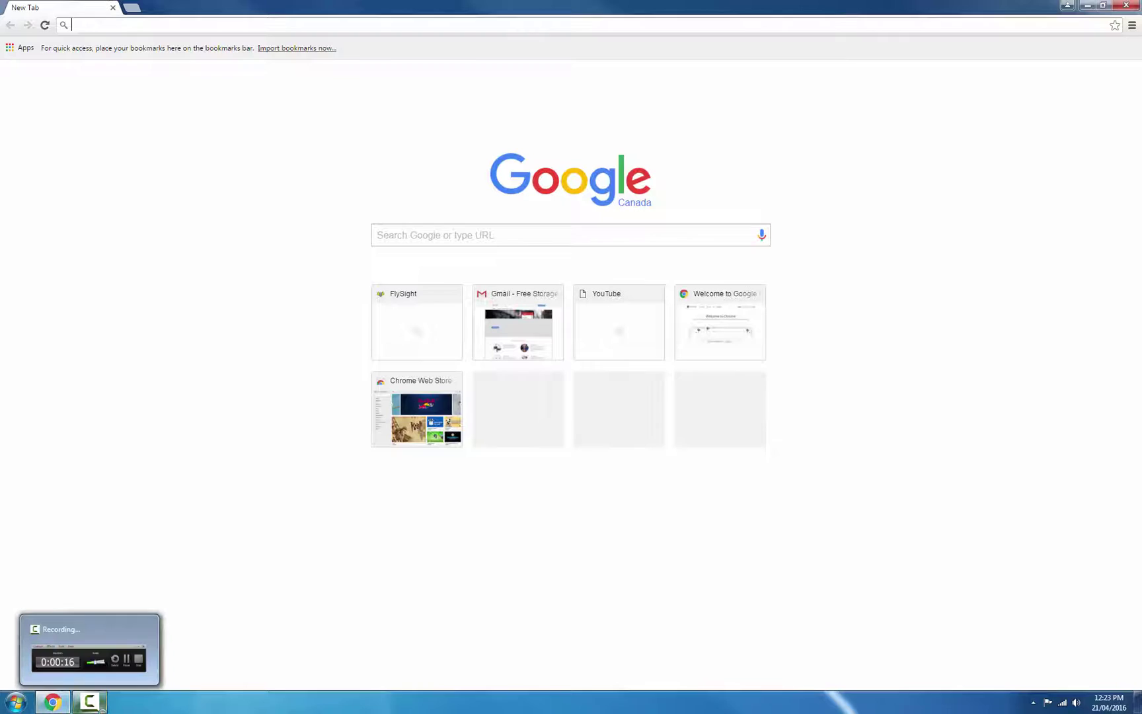
text(flysight.ca/)
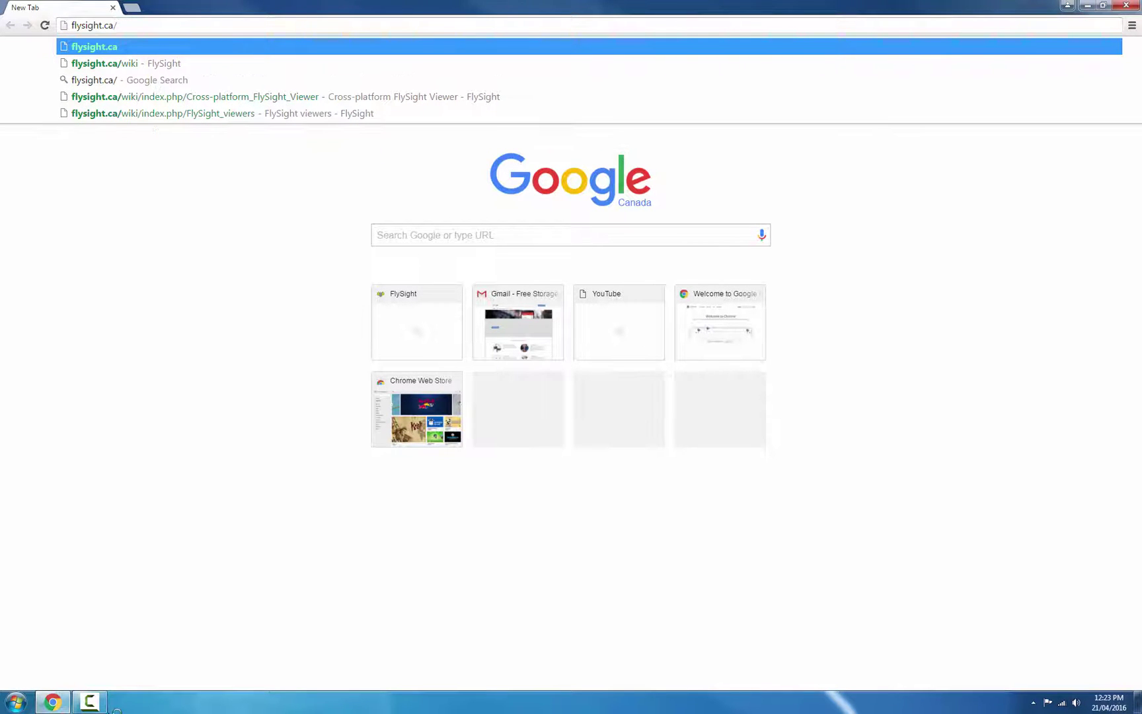
key(Down)
key(Return)
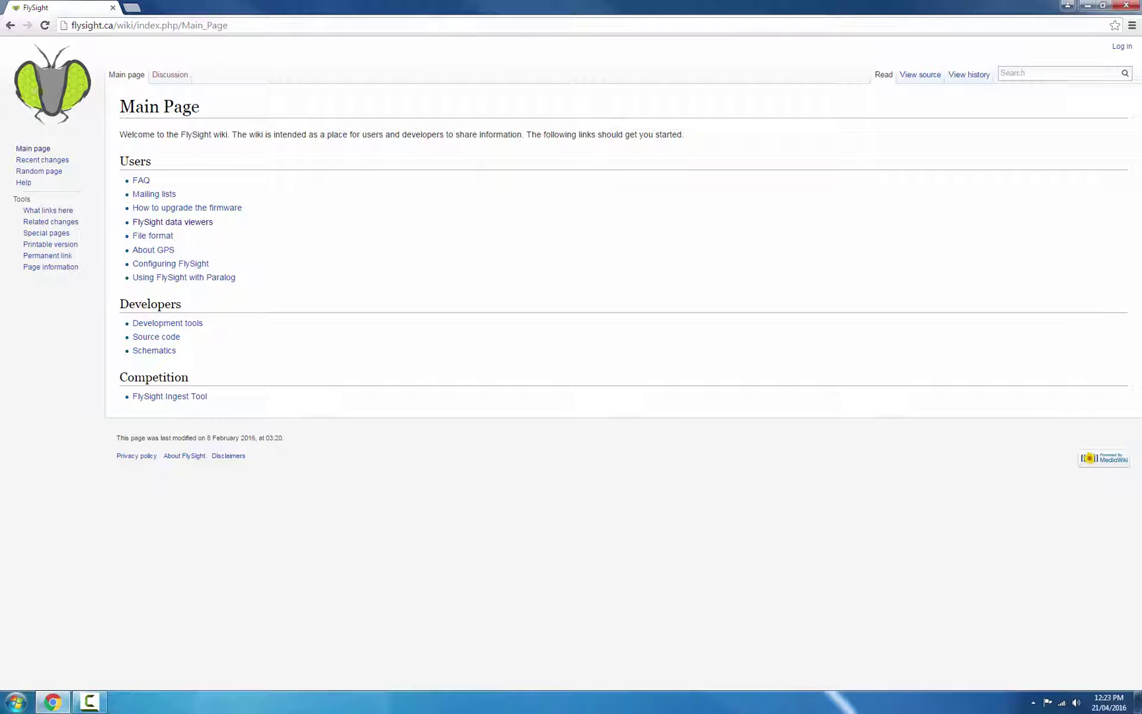
- Go through FlySight data viewers to Cross-platform FlySight Viewer (New) and download FlySightViewer-Win.zip
click(179, 223)
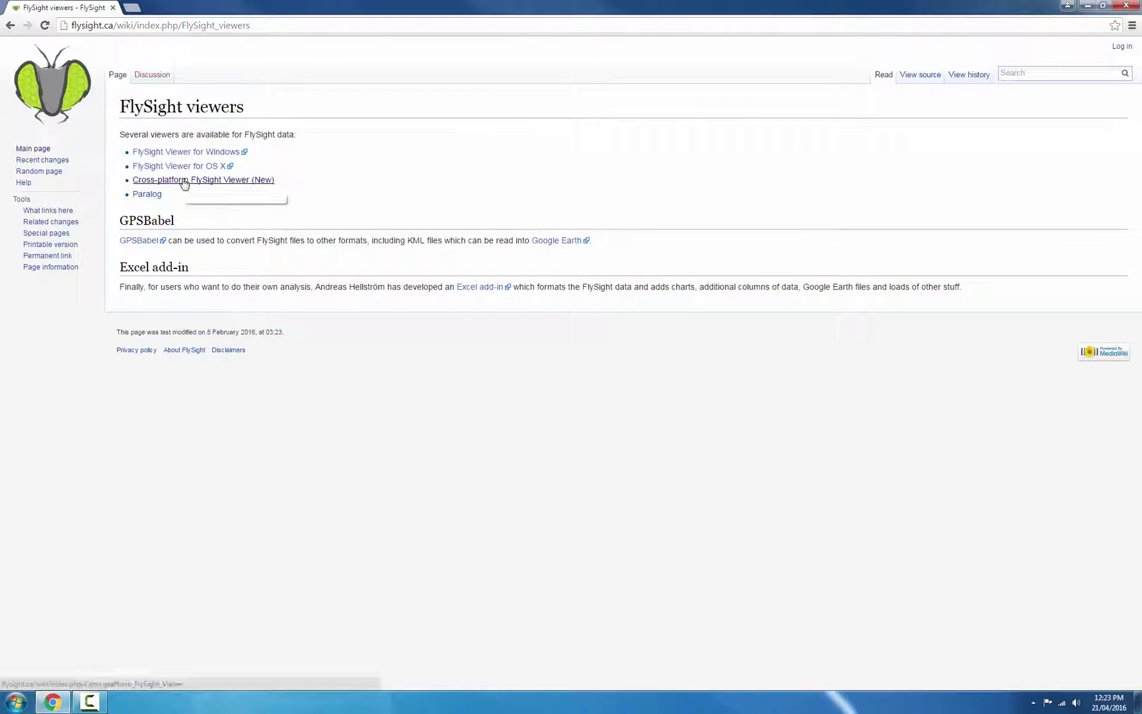
click(184, 180)
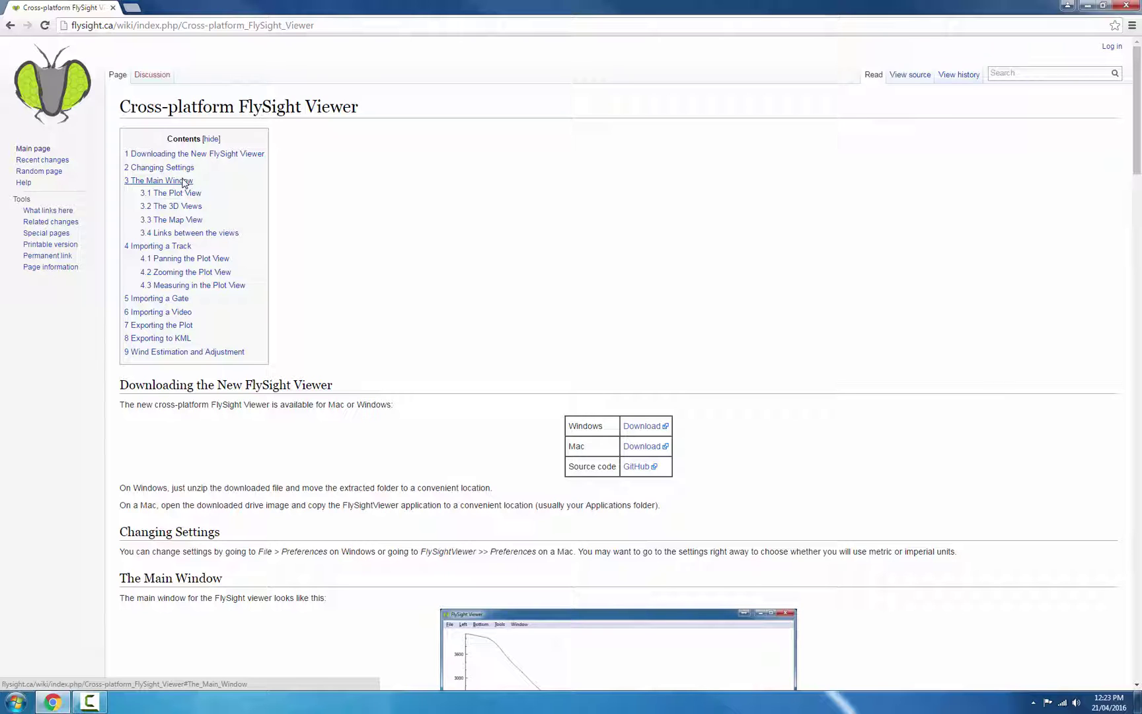
click(645, 430)
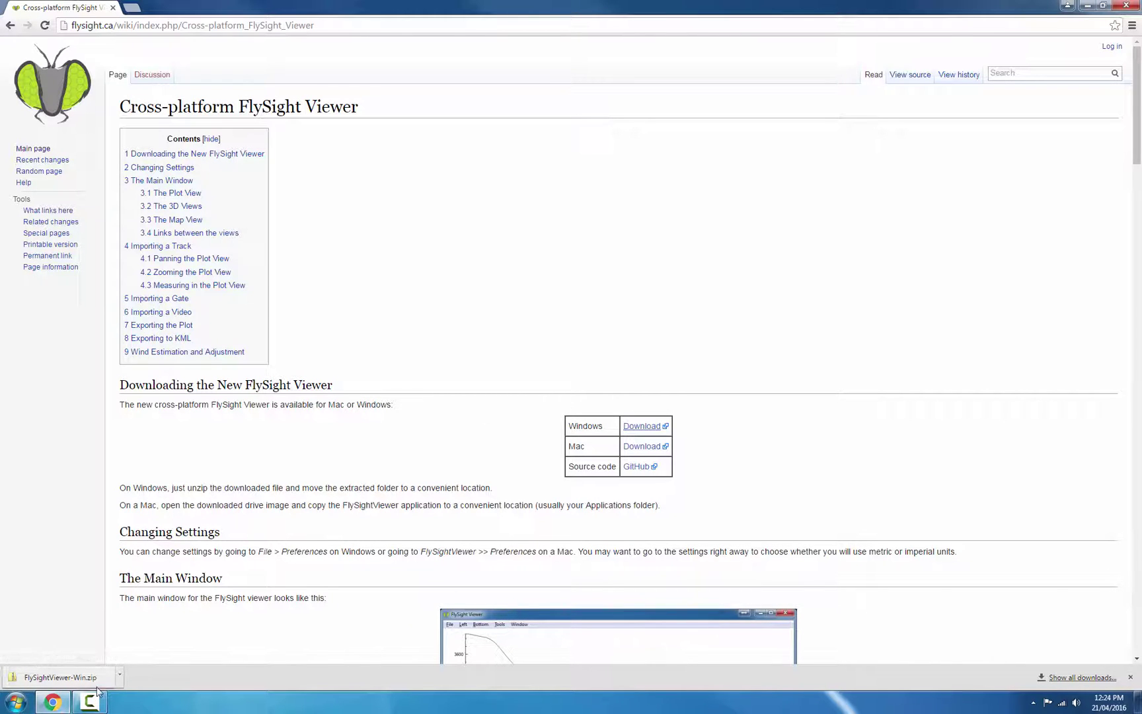
- Extract FlySightViewer-Win.zip in Downloads and drag the extracted folder onto the desktop
click(121, 678)
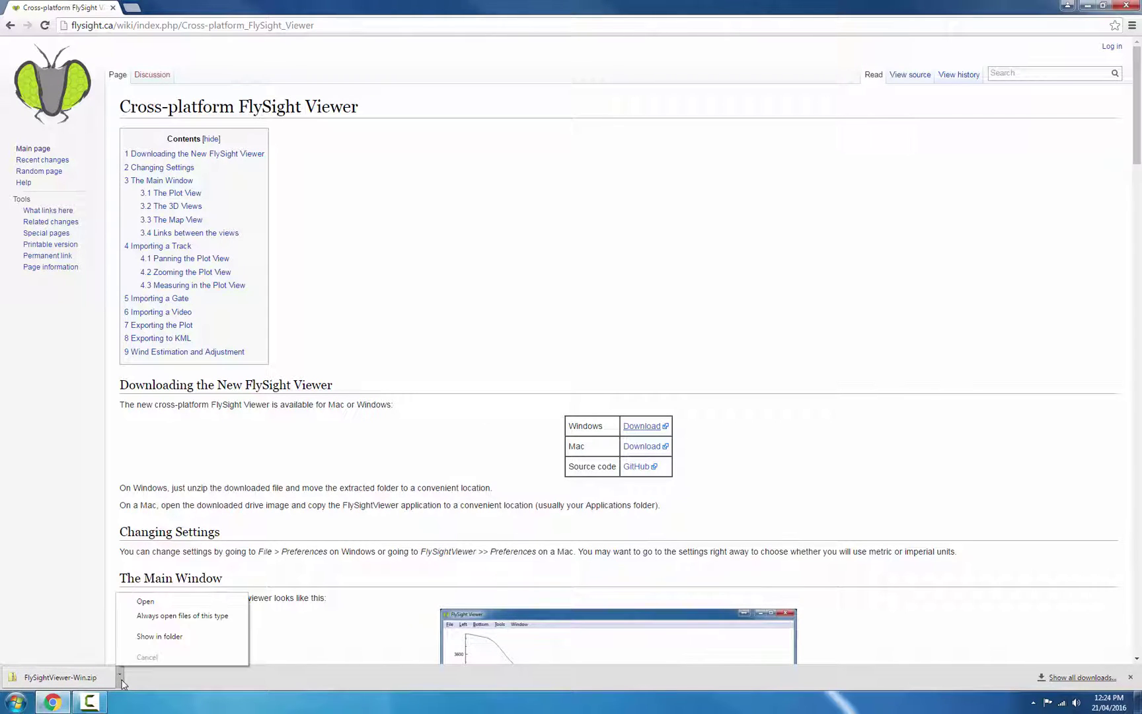
click(160, 637)
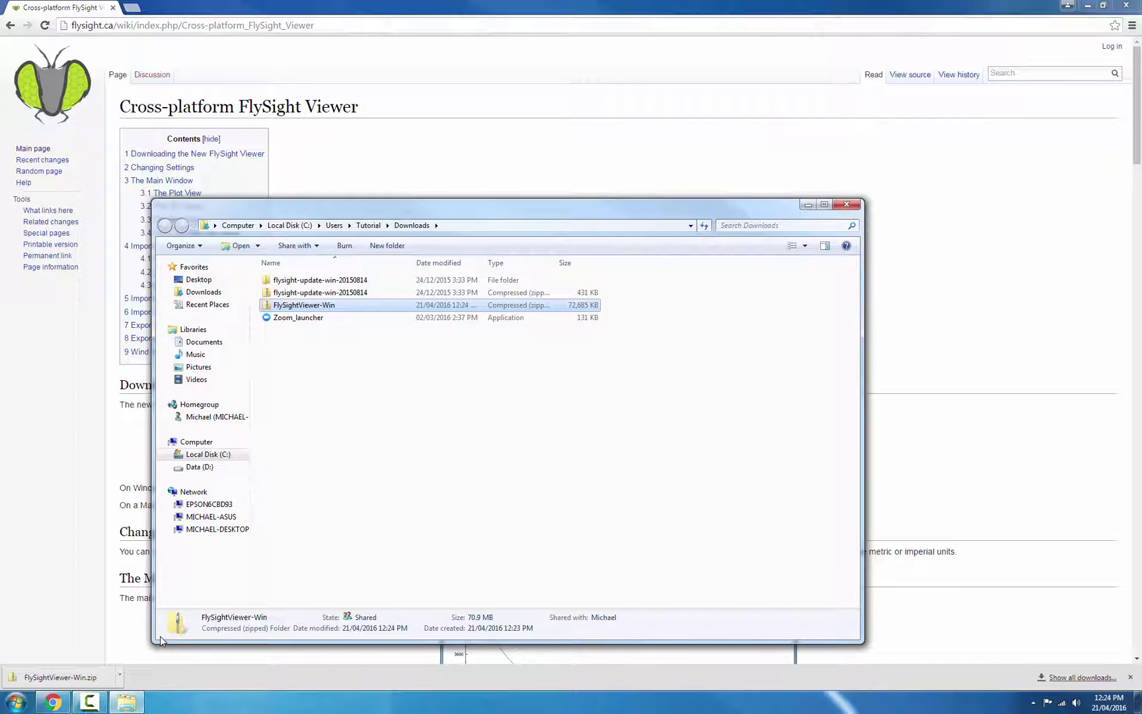
right_click(290, 309)
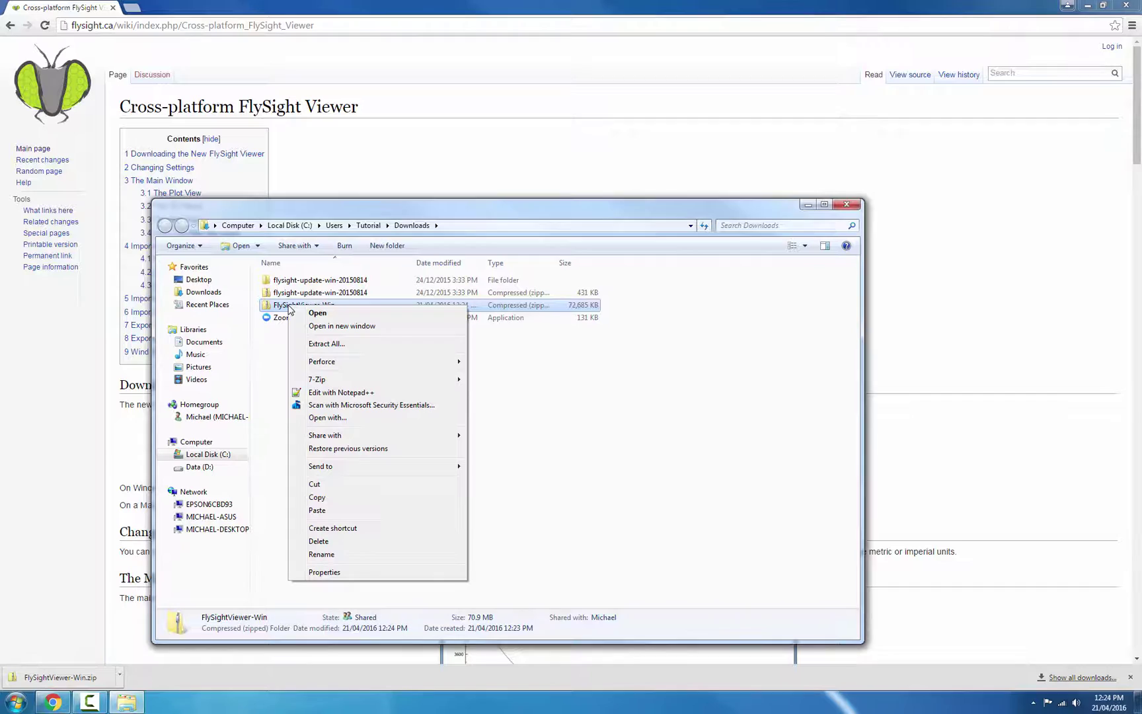
click(323, 344)
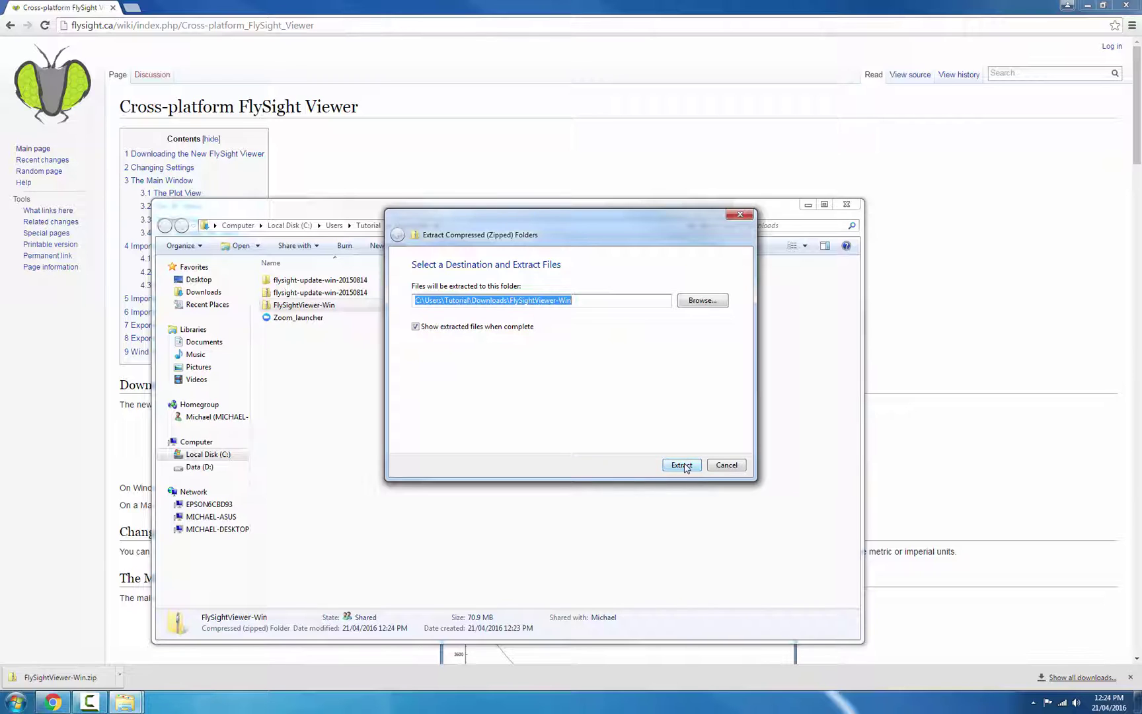
click(684, 466)
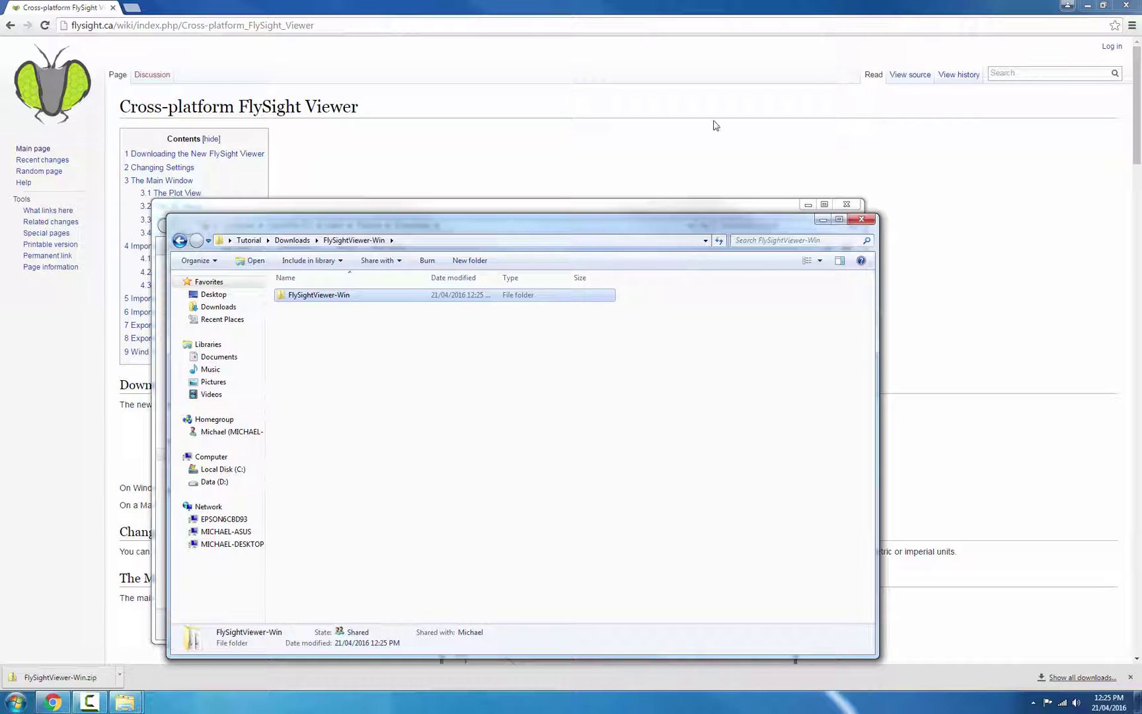
click(1087, 5)
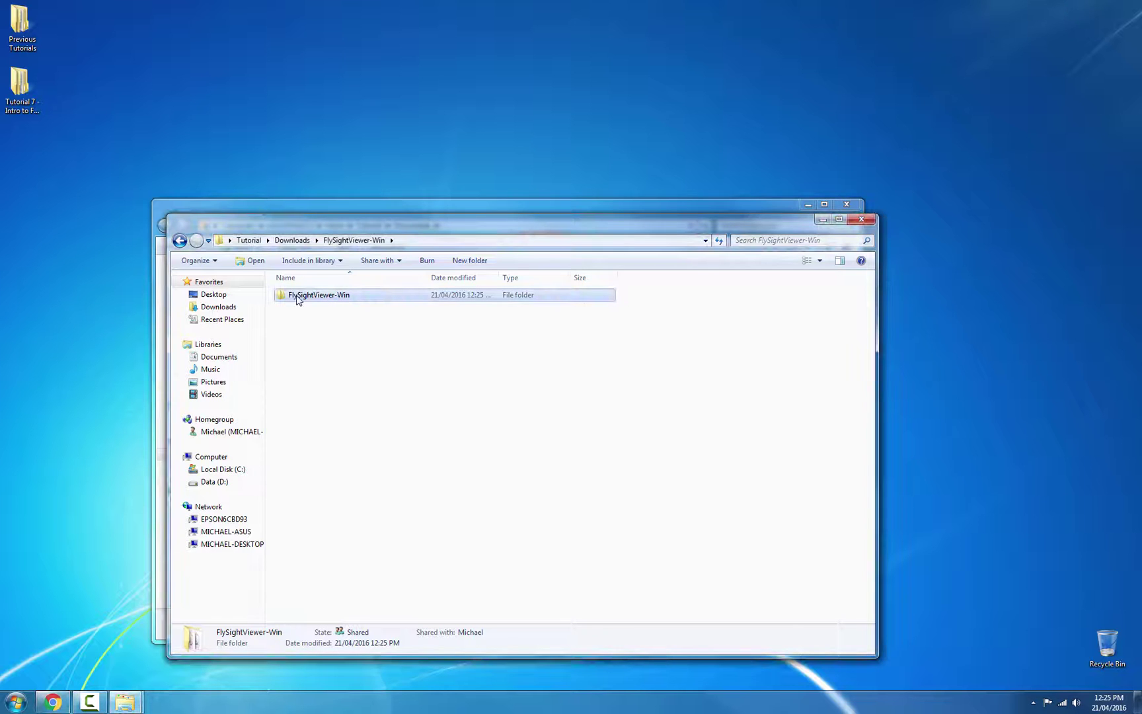
drag(298, 299, 80, 25)
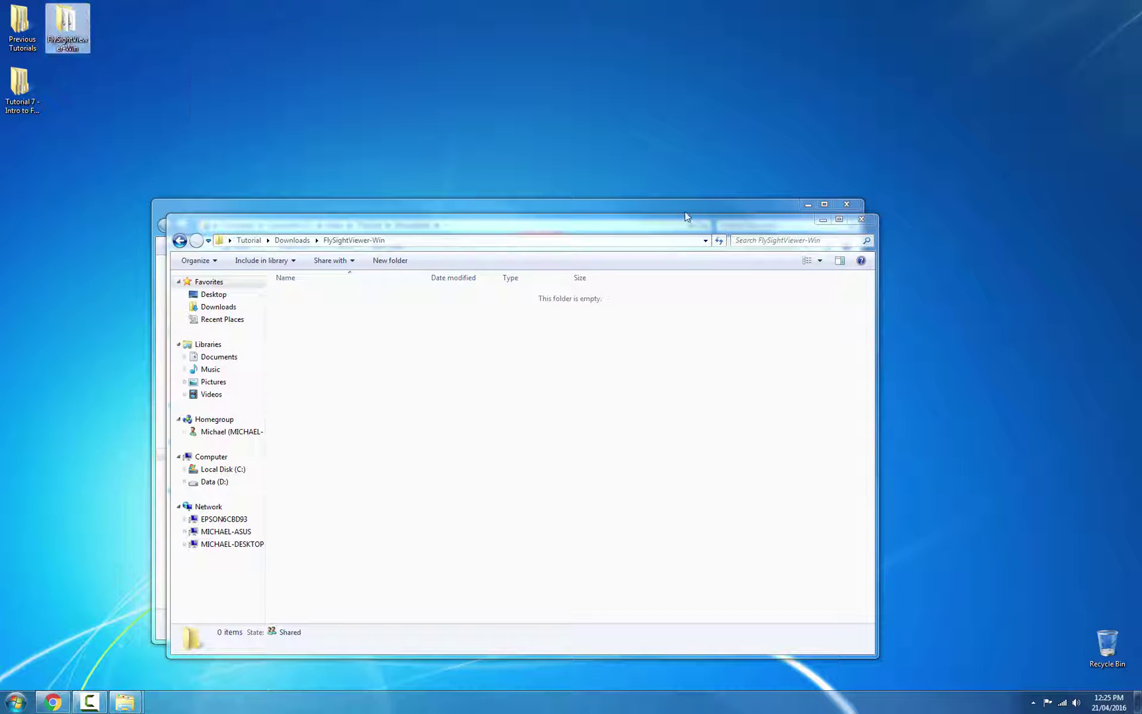
- Close both Explorer windows and run FlySightViewer.exe from the desktop folder, unticking Always ask
click(860, 220)
click(846, 204)
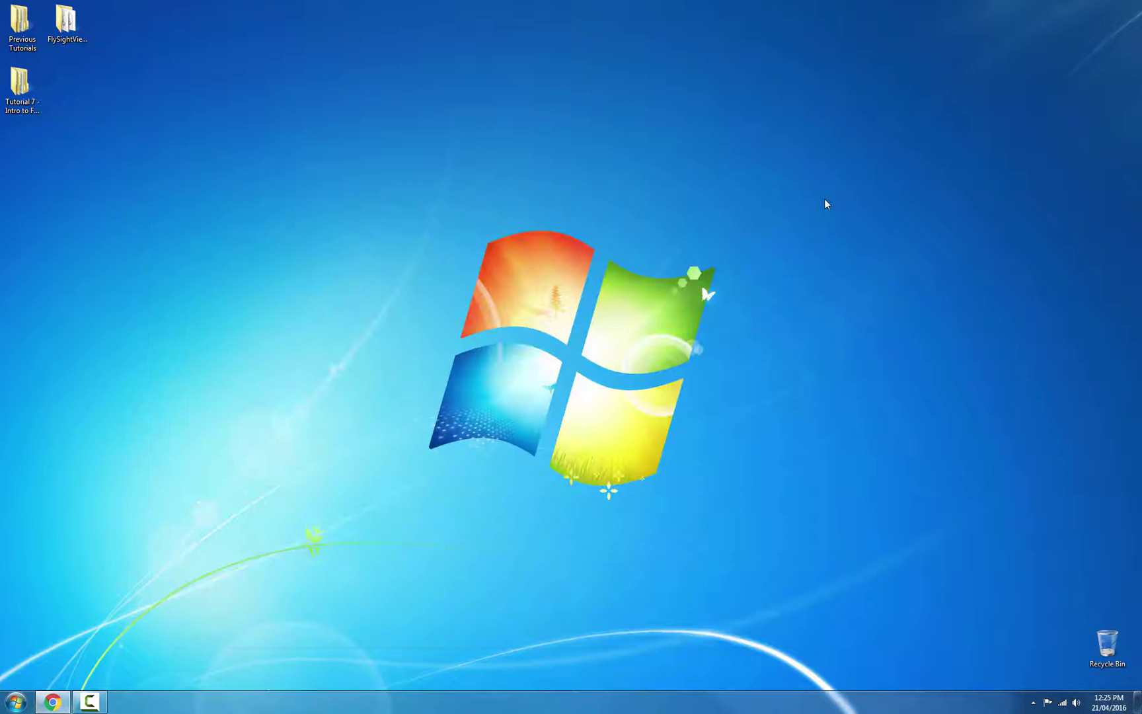
double_click(70, 23)
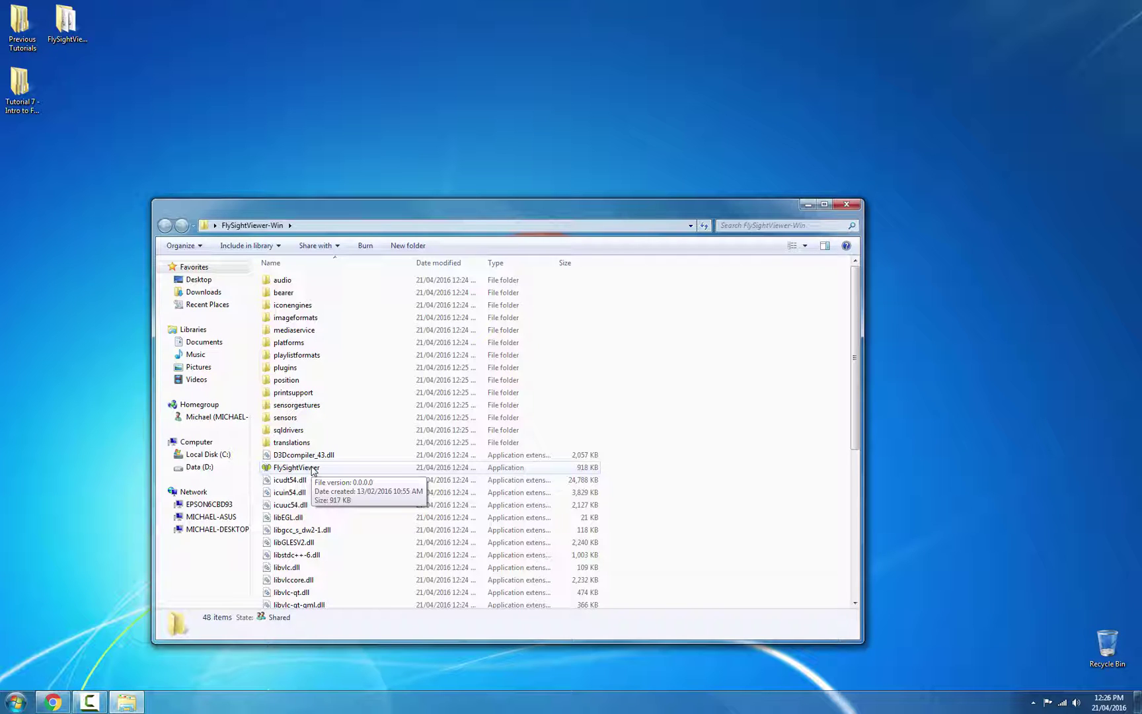
double_click(313, 470)
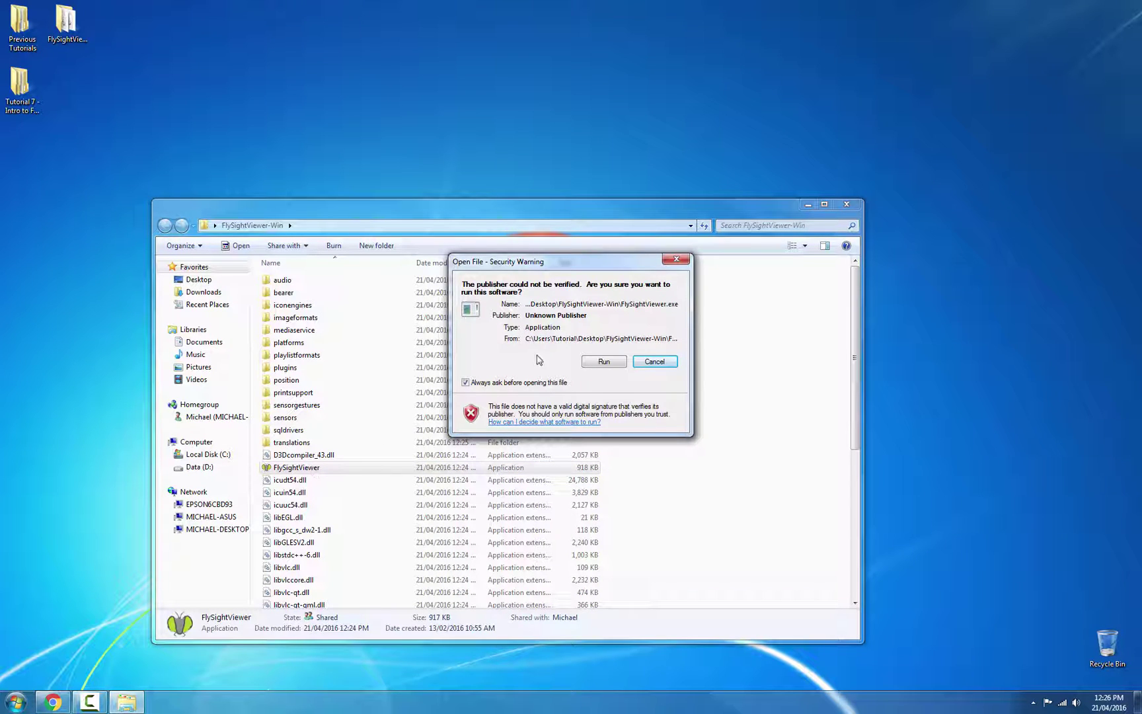
click(512, 382)
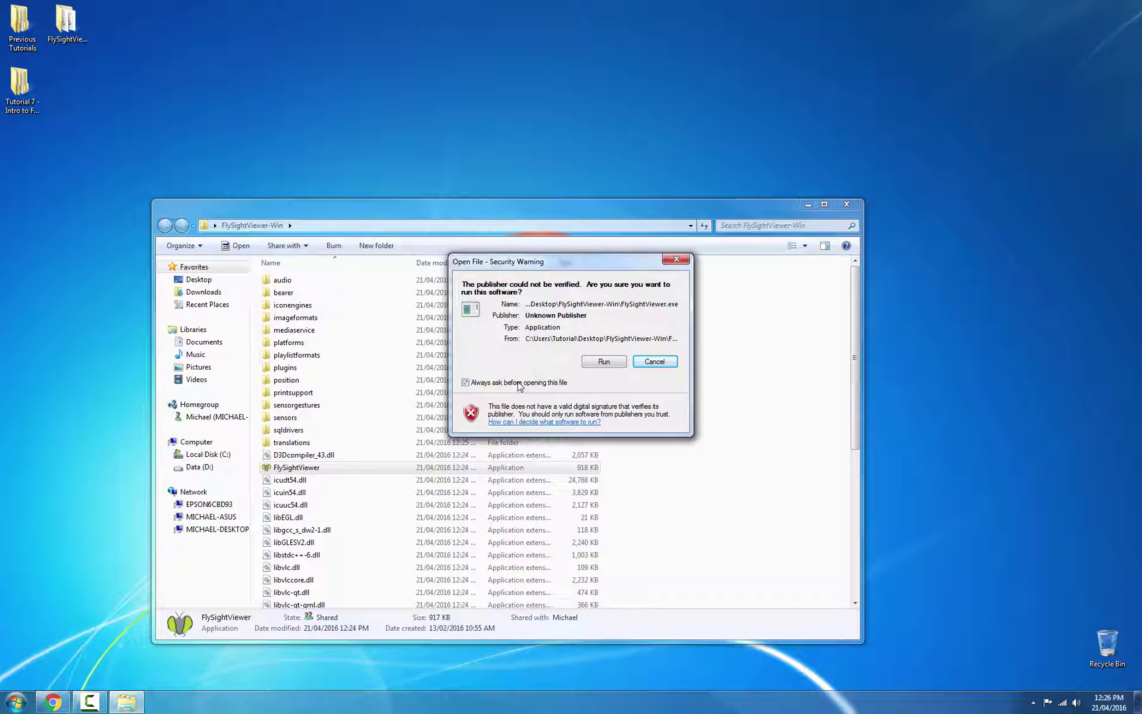
click(601, 363)
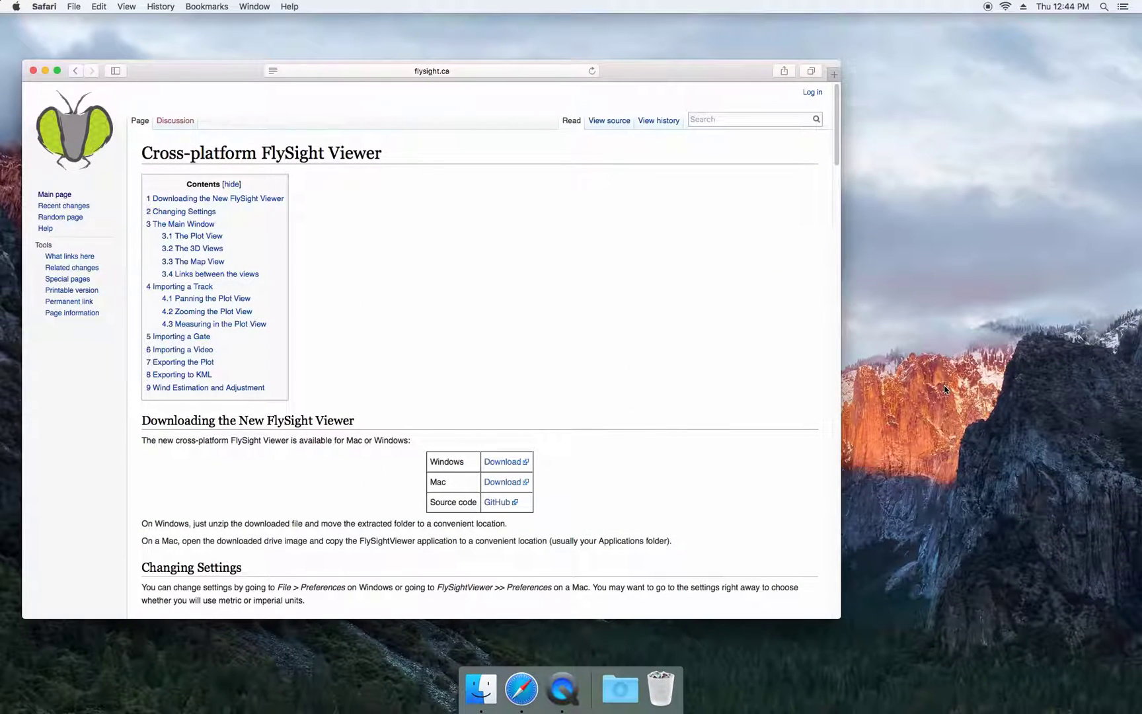
- Download FlySightViewer-Mac.dmg and reveal it in Finder from the Dock's Downloads stack
click(518, 485)
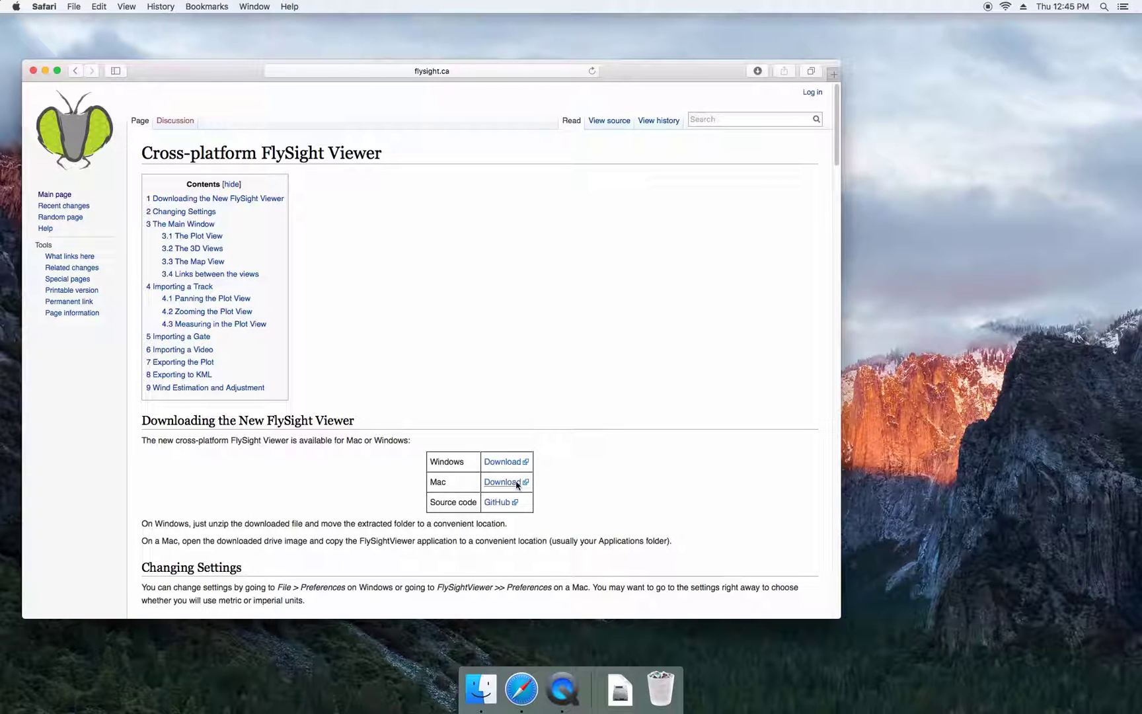
click(621, 699)
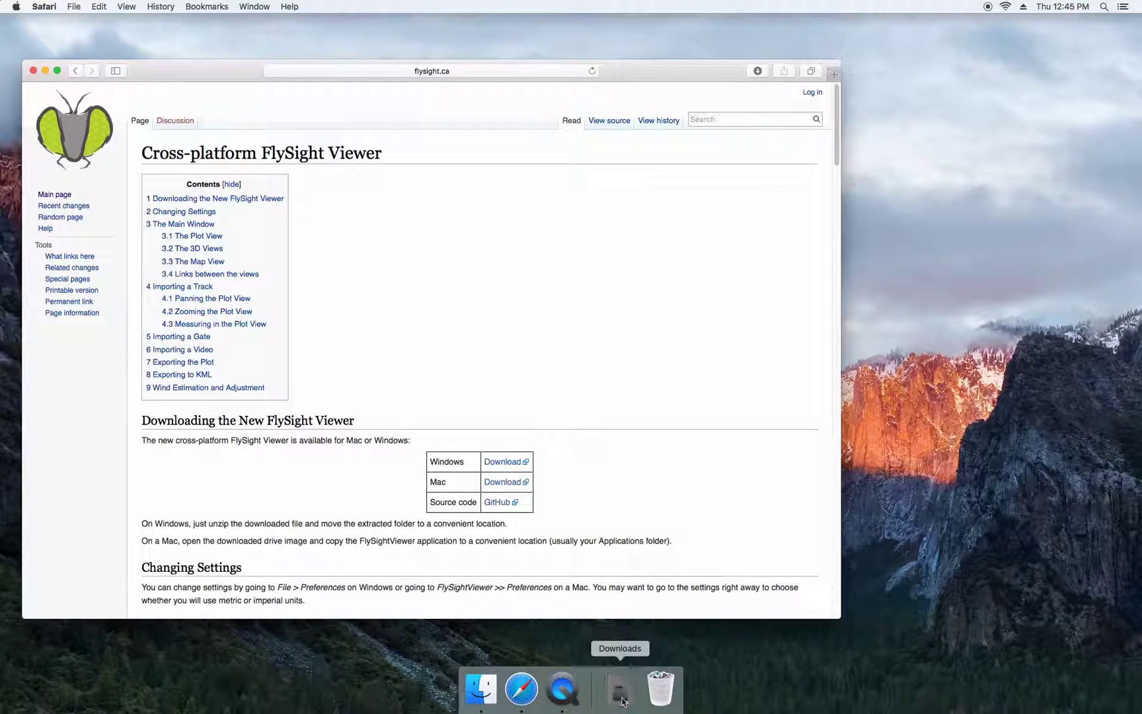
click(625, 604)
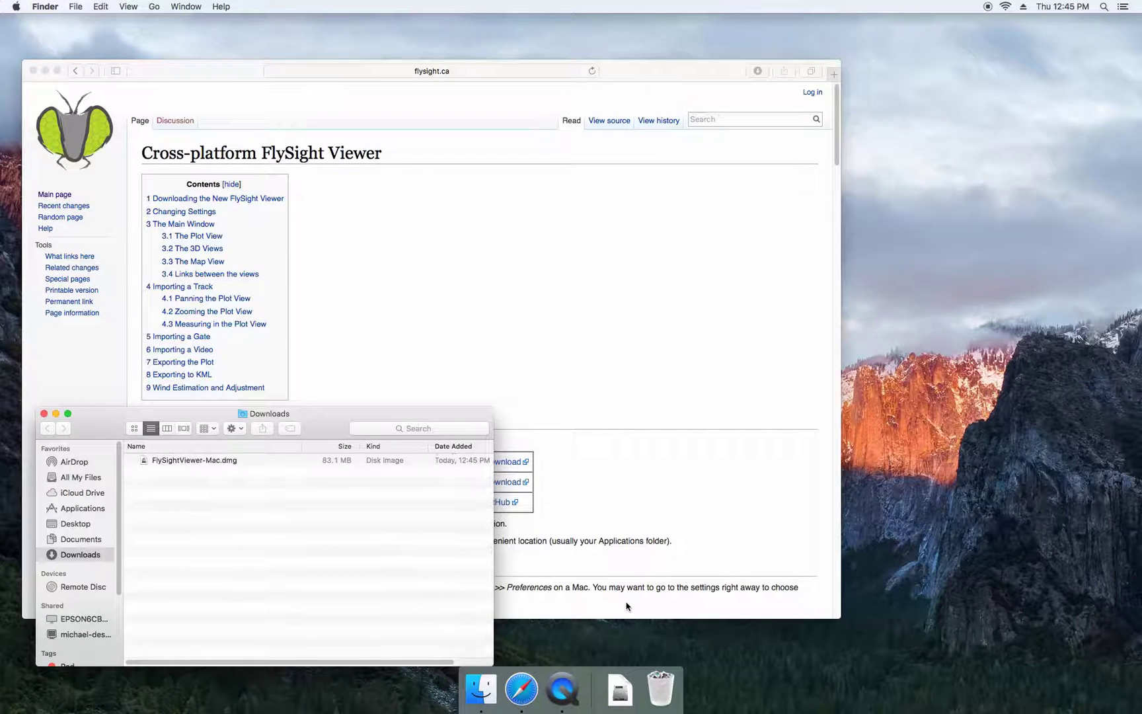
- Mount FlySightViewer-Mac.dmg and copy FlySightViewer into the Applications folder
click(232, 465)
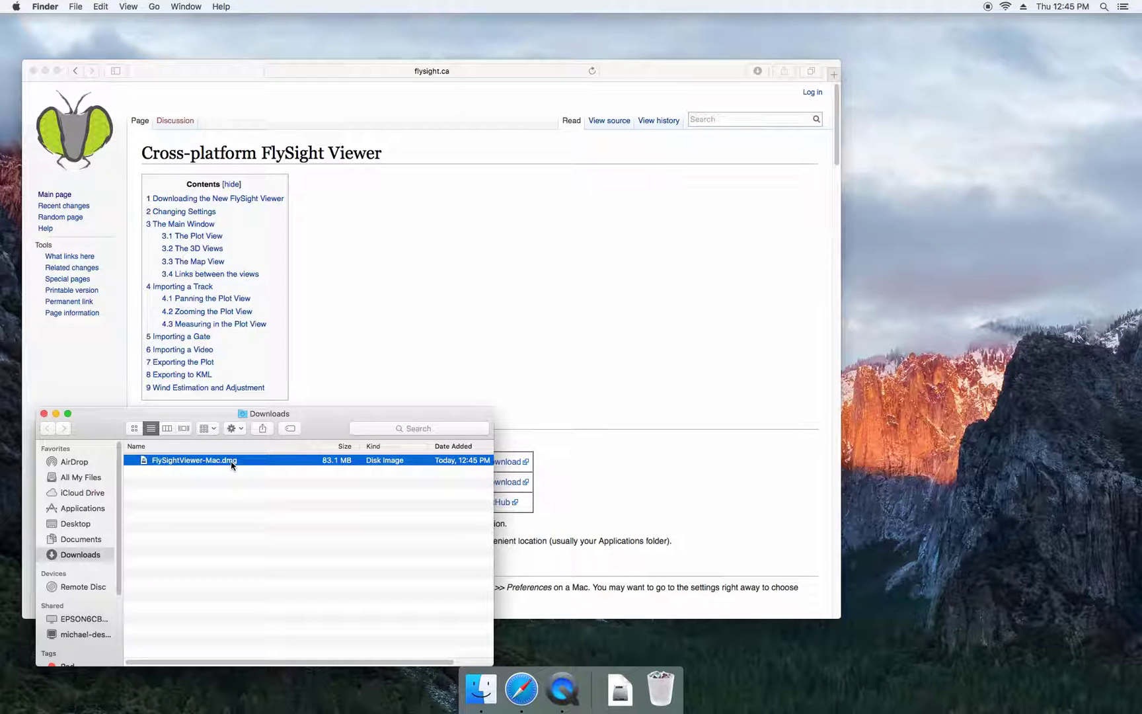
double_click(232, 465)
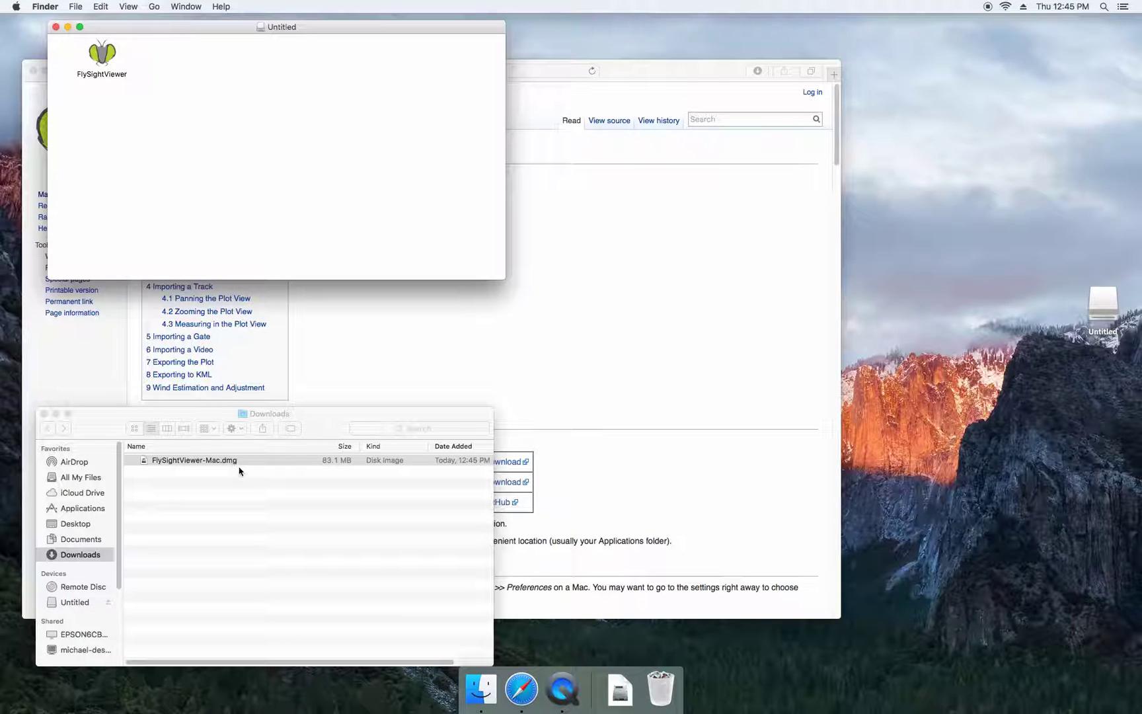
click(180, 7)
mouse_move(159, 8)
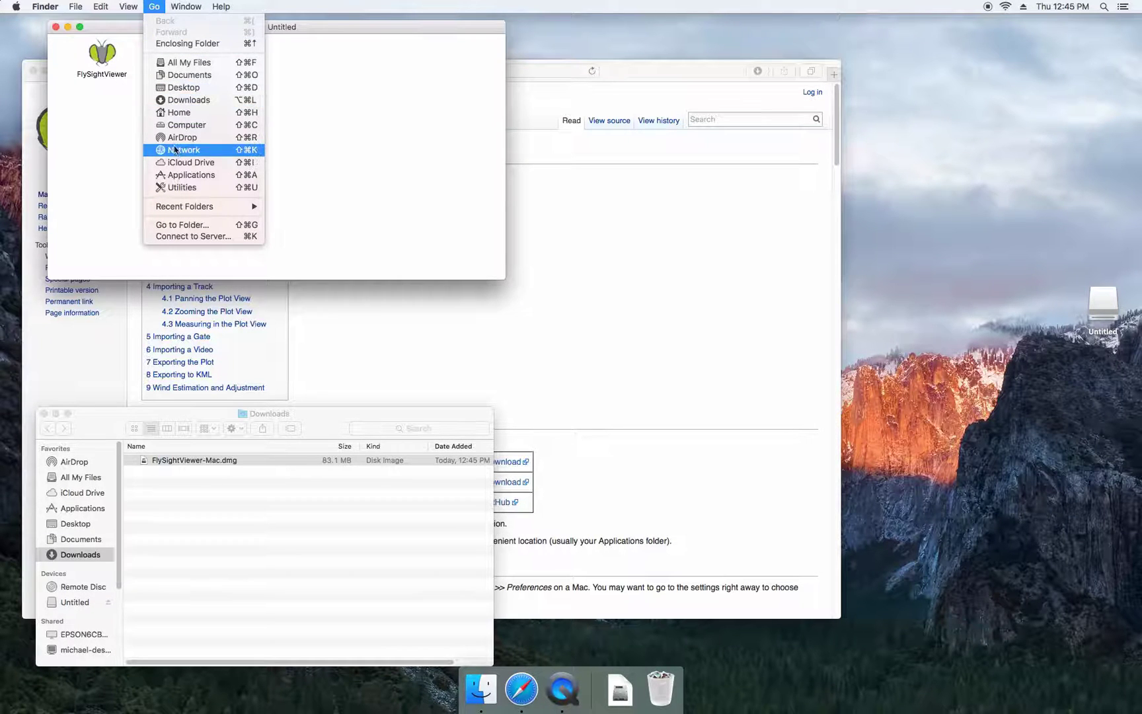
click(177, 174)
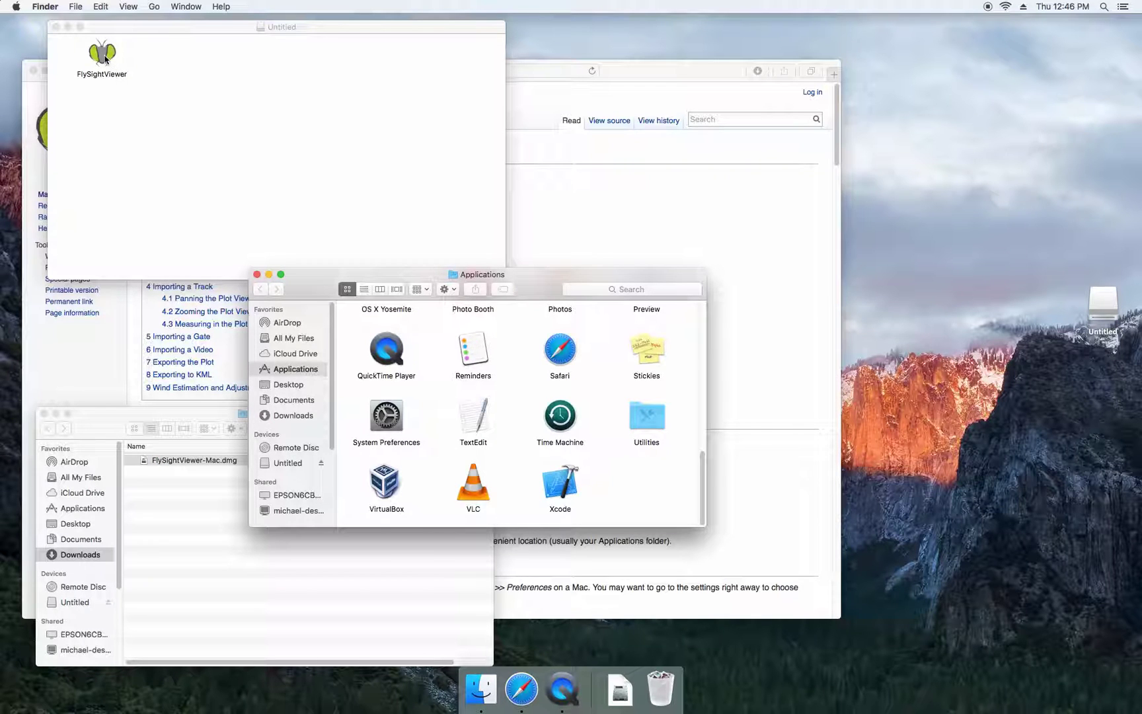
drag(105, 59, 433, 399)
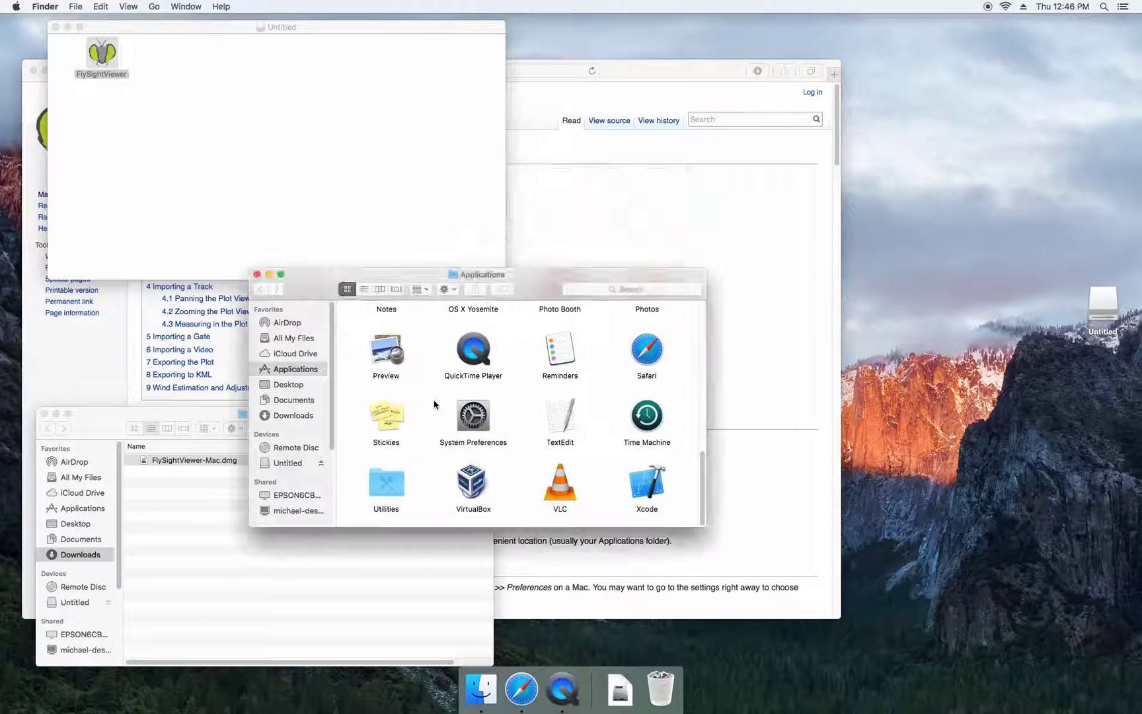
- Pin FlySightViewer from the Applications folder to the Dock
drag(702, 472, 696, 352)
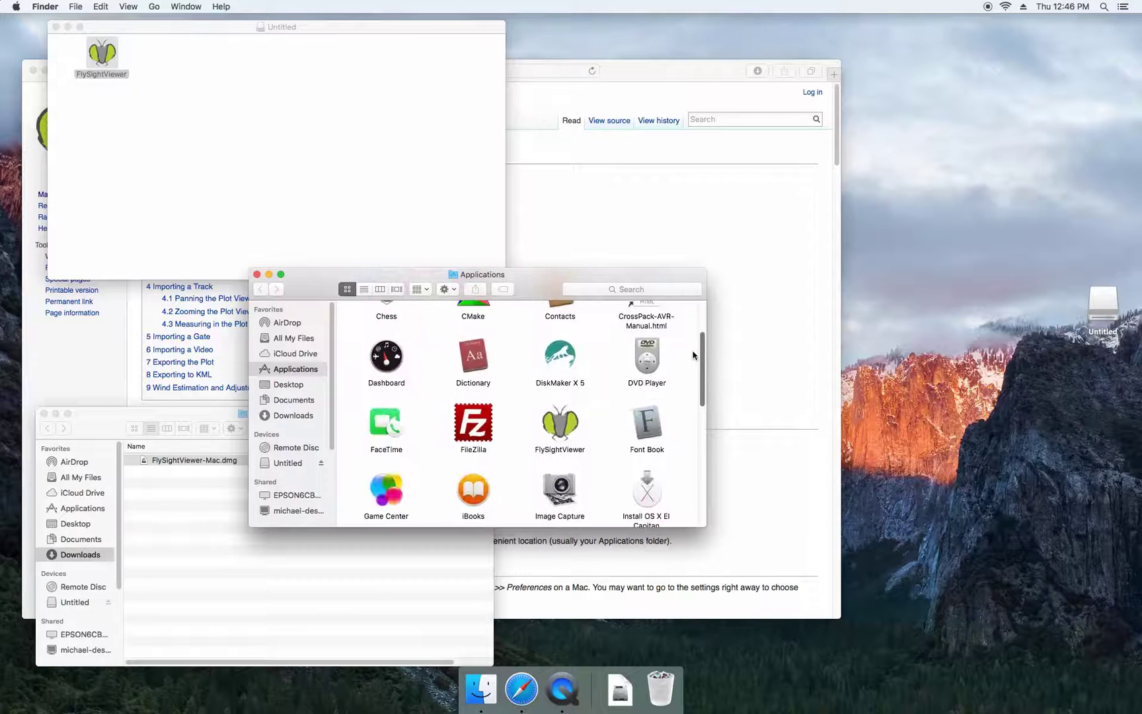
click(563, 427)
drag(563, 426, 552, 691)
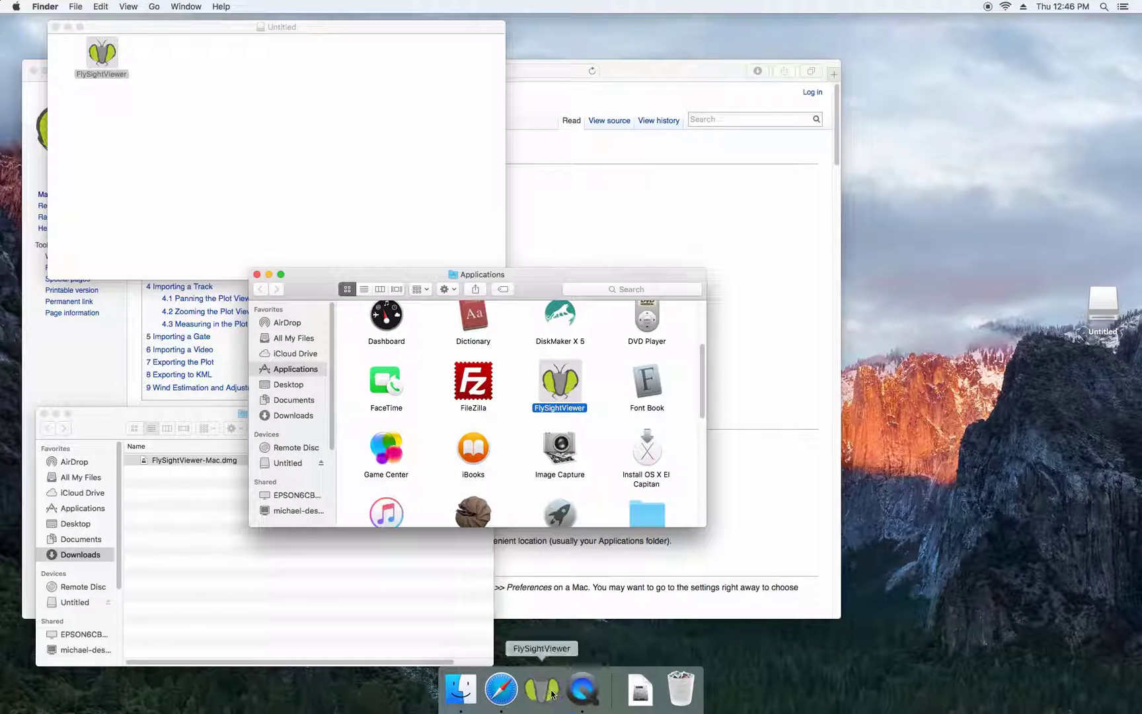
- Launch FlySightViewer from the Dock, dismiss the block, then choose Open from its Dock menu
click(551, 693)
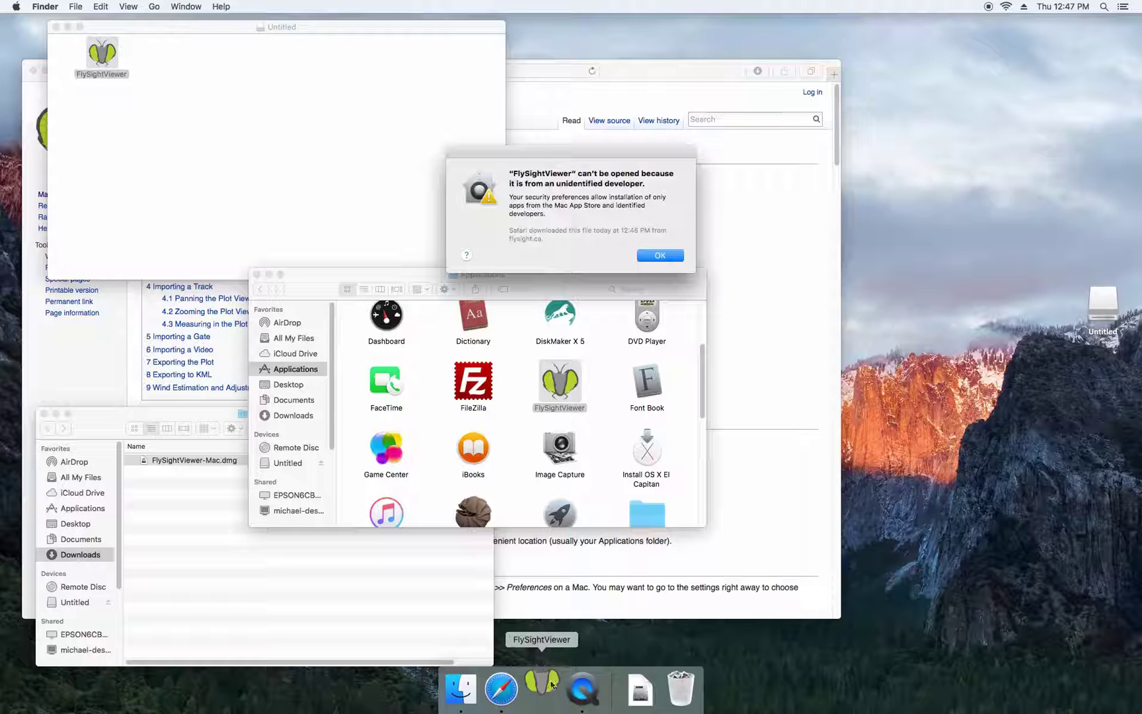
click(659, 258)
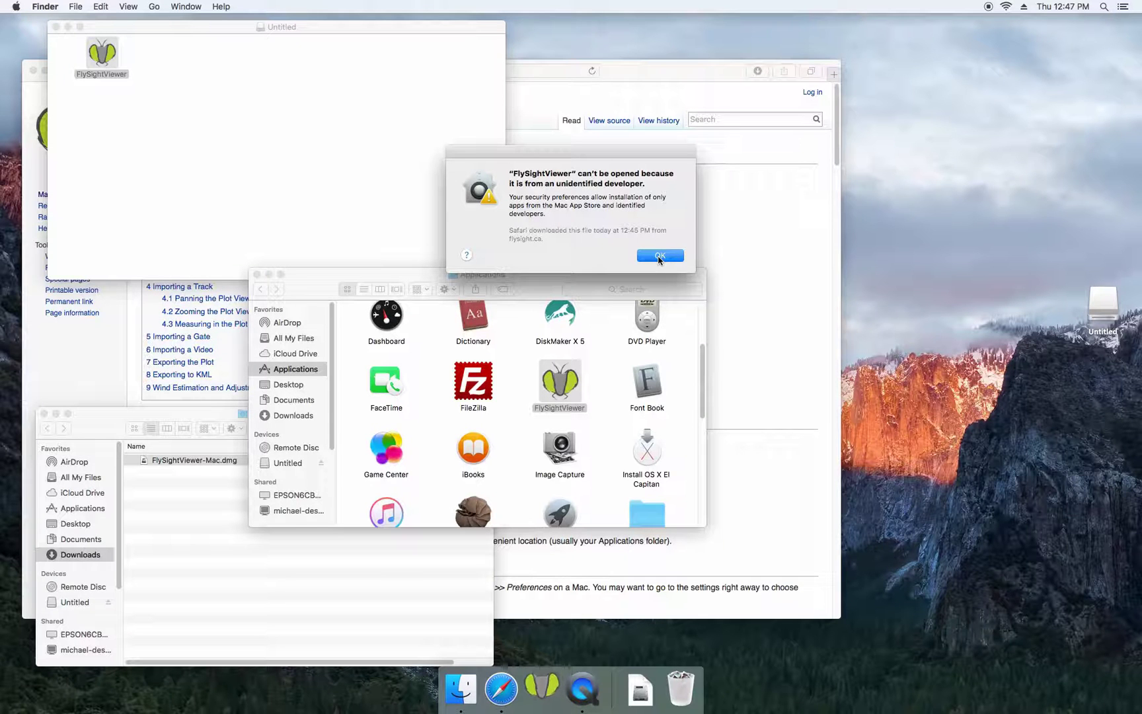
right_click(548, 699)
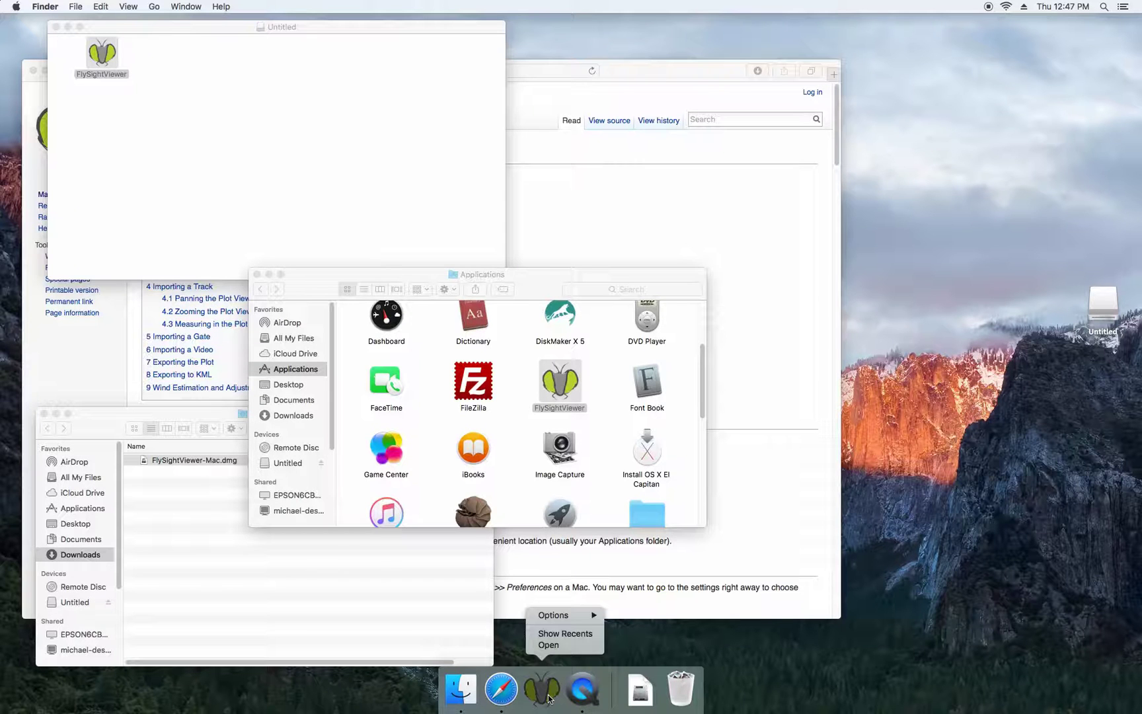
click(547, 646)
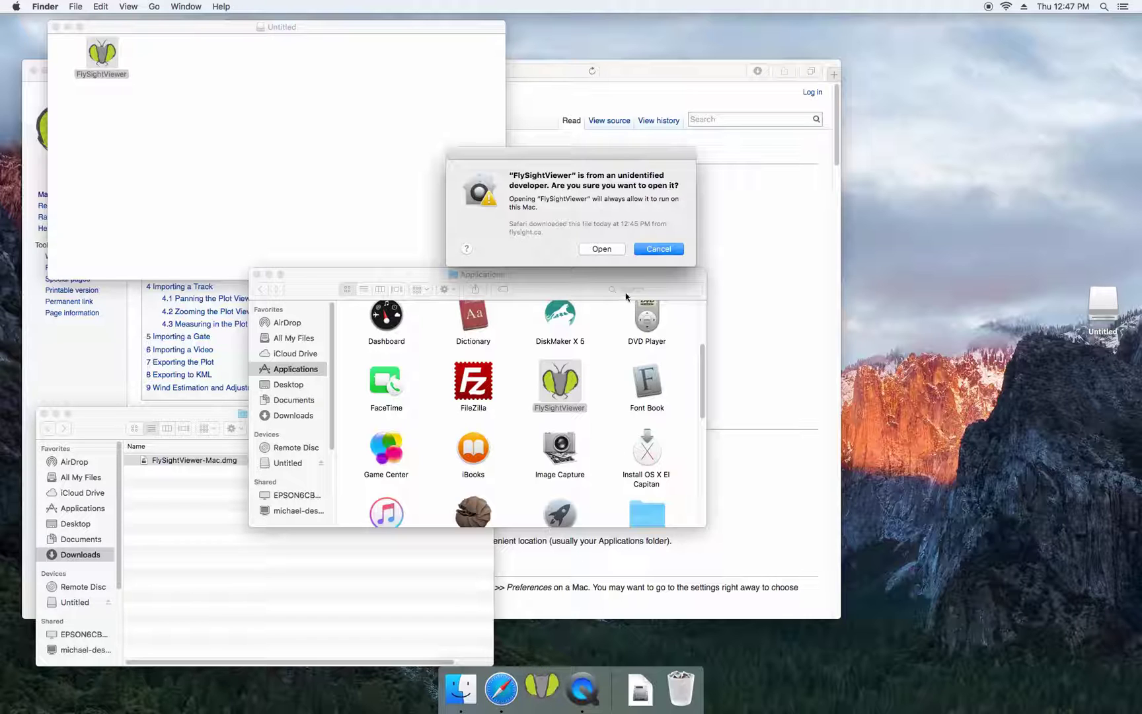
- Confirm Open in the unidentified-developer dialog to start FlySight Viewer
click(613, 254)
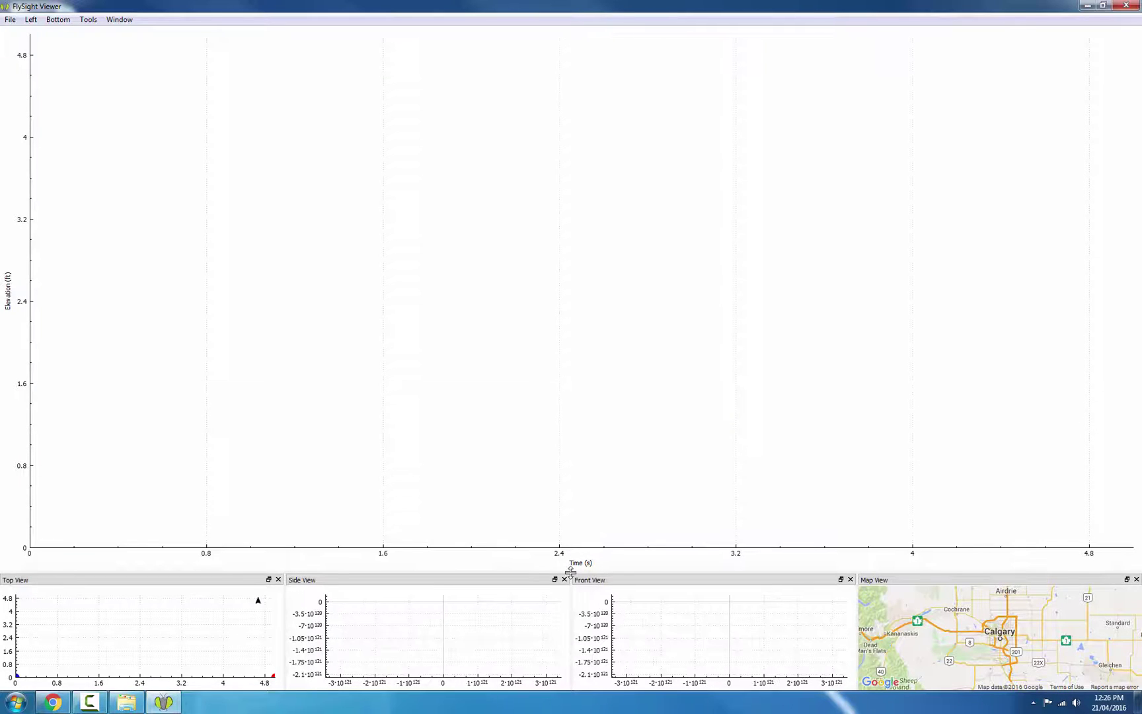
- Raise the splitter under the elevation plot so the top, side, front and map views grow taller
drag(570, 571, 566, 450)
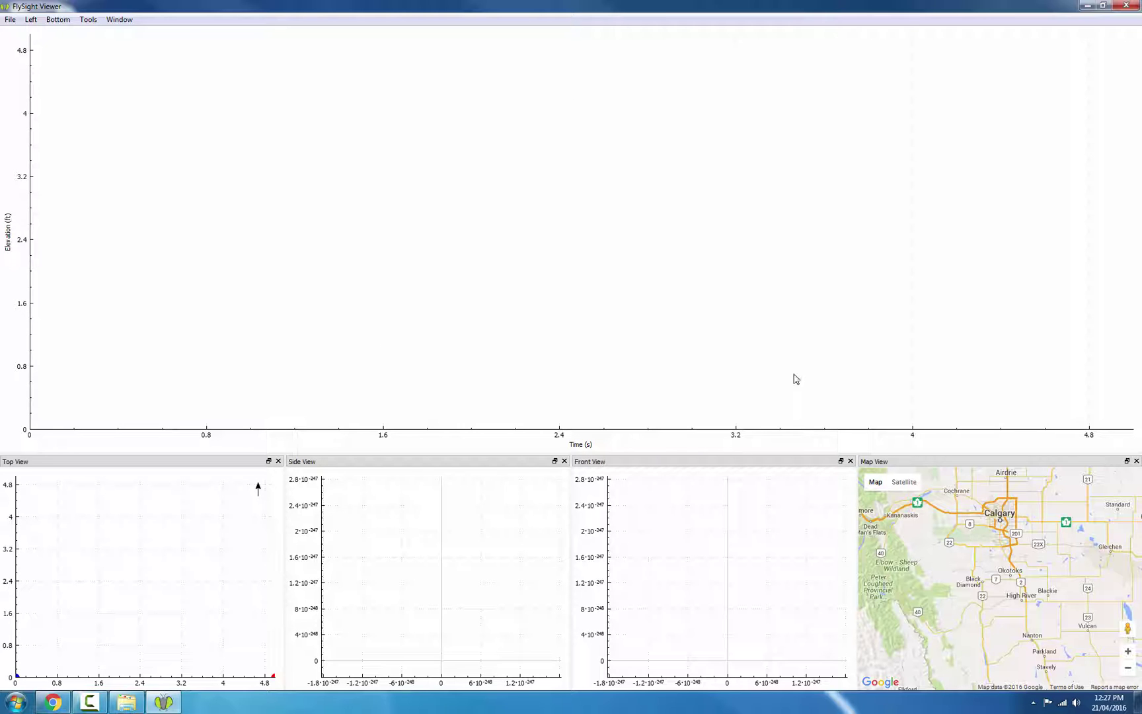
- Start File > Import Track and browse Desktop > Tutorial 7 - Intro to FlySight Viewer > 16-03-18
click(9, 20)
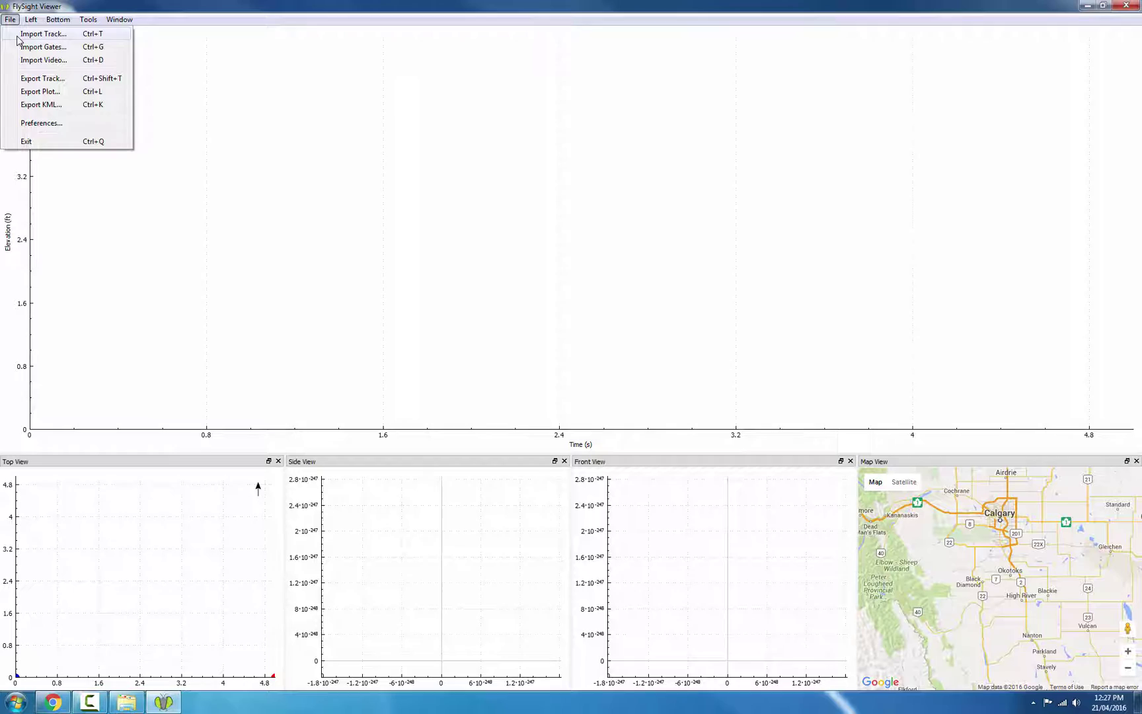
click(17, 36)
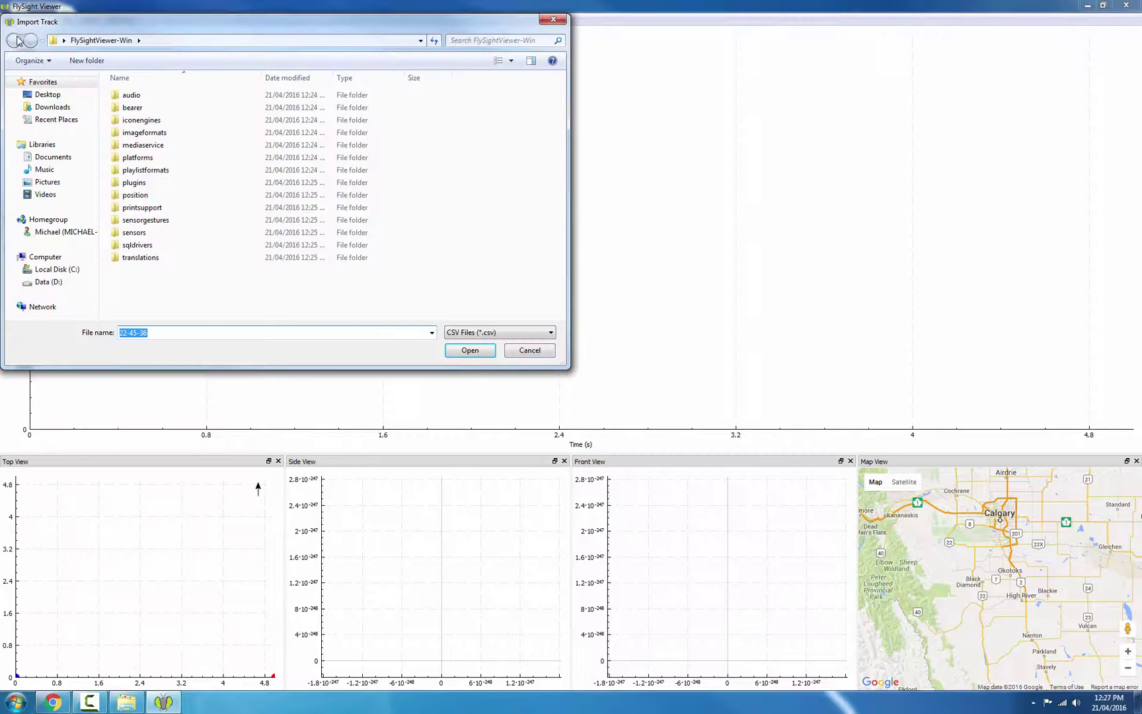
click(46, 94)
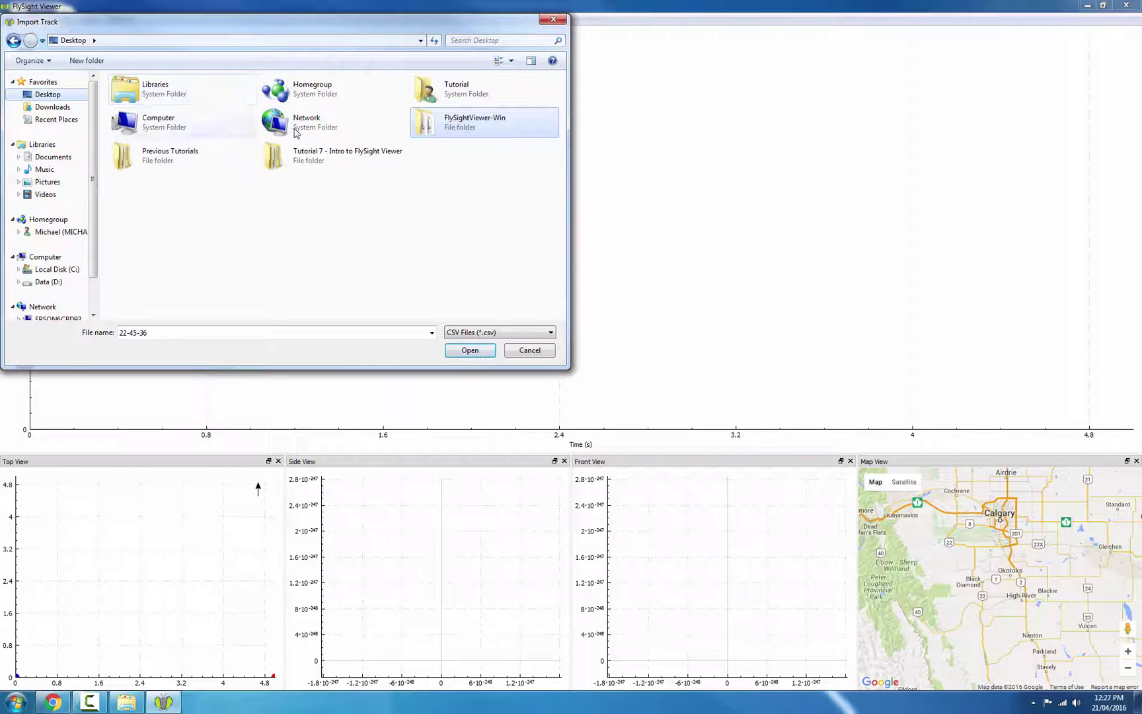
double_click(311, 162)
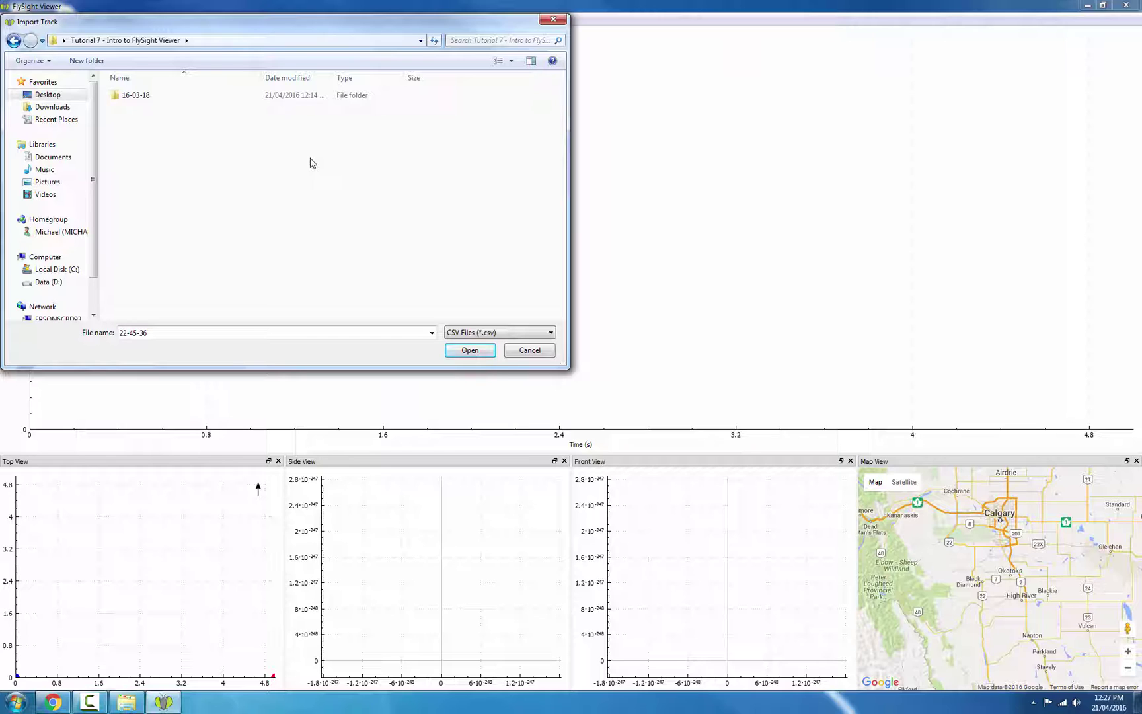
double_click(137, 101)
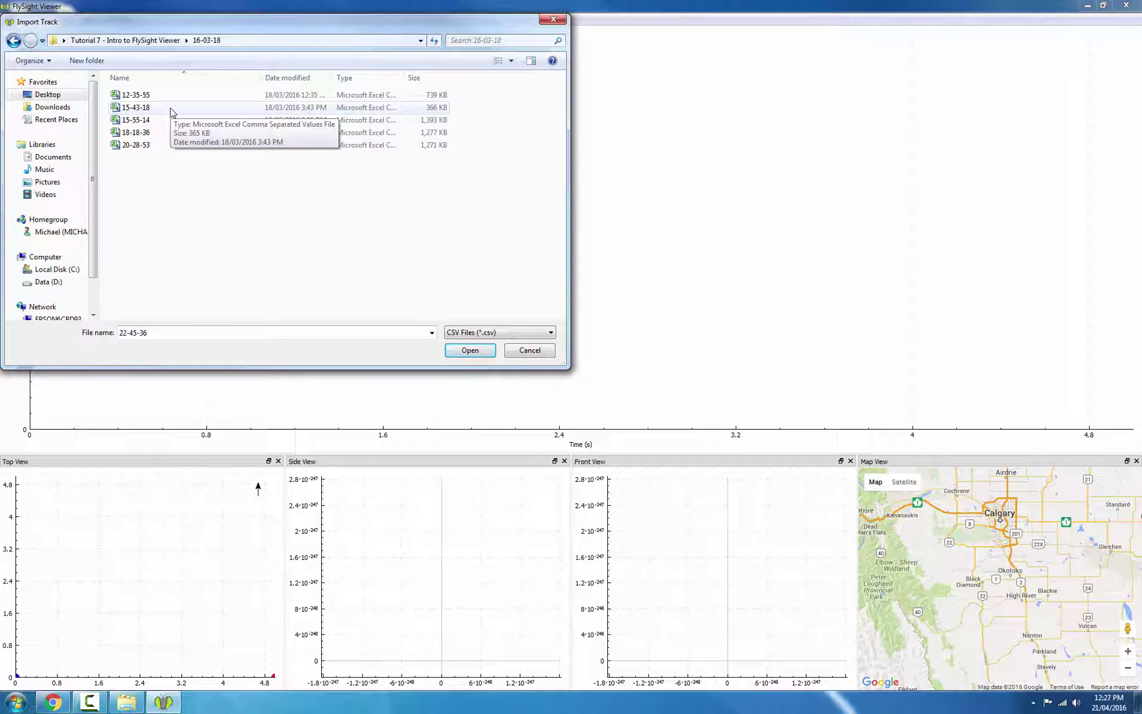
- Import the 20-28-53 track to show its elevation profile and its map path near Zephyrhills
double_click(137, 147)
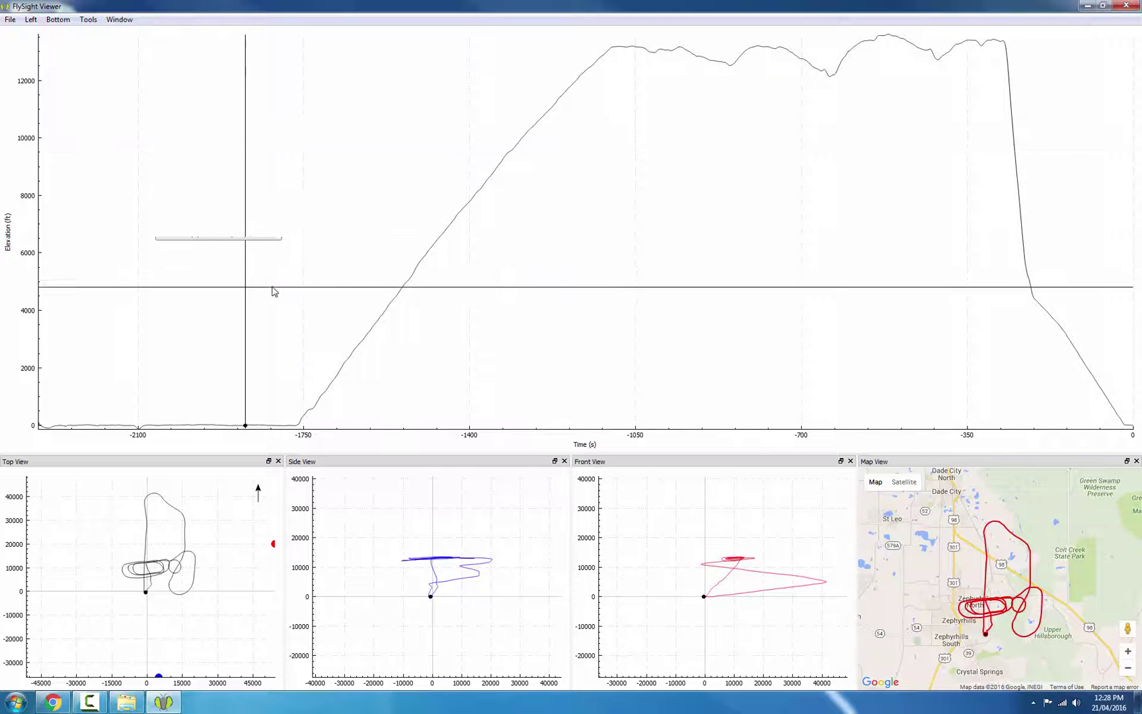
mouse_move(273, 286)
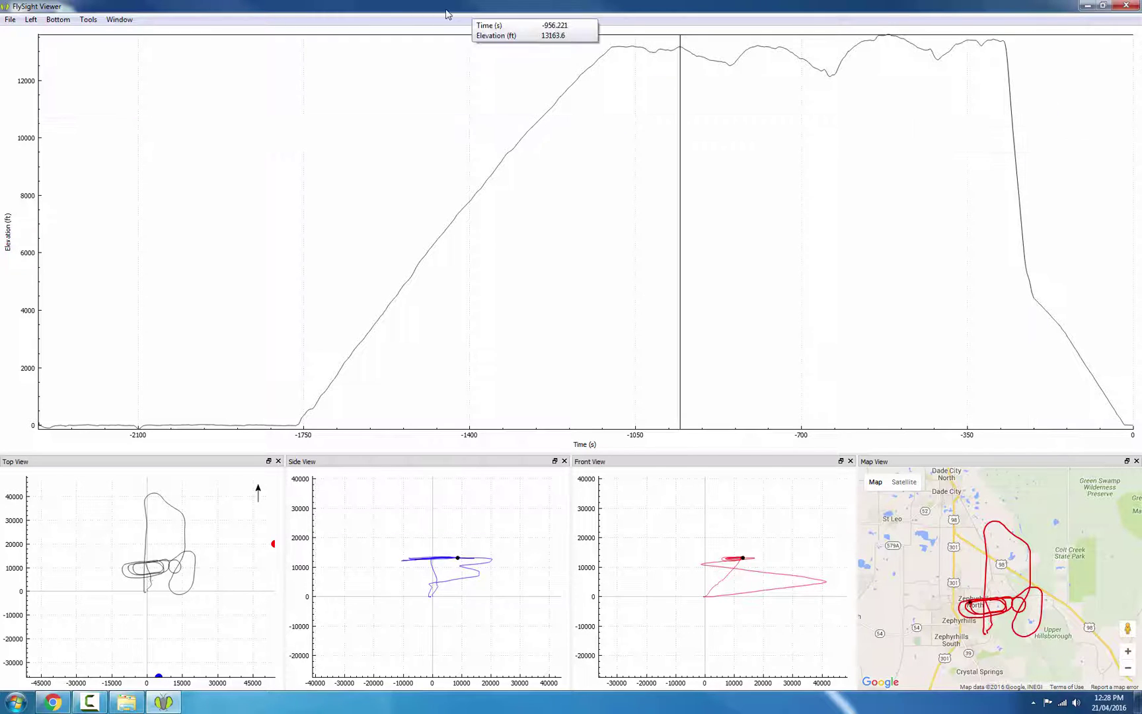
click(31, 20)
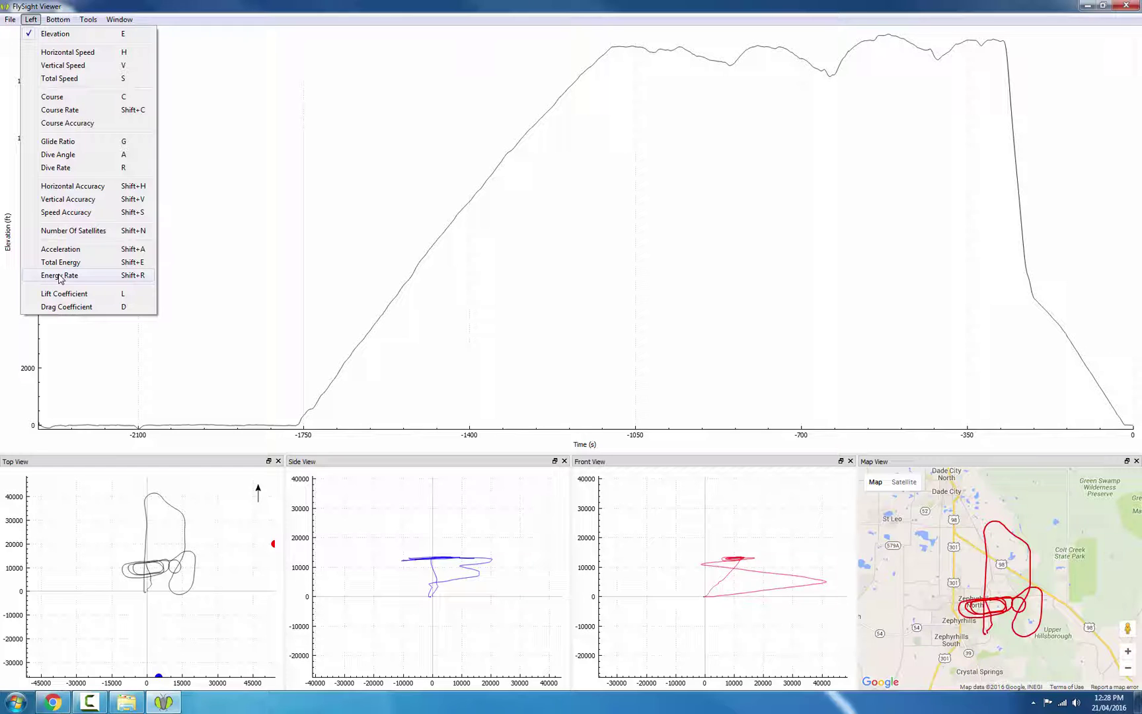
- Plot Horizontal Speed and Vertical Speed curves in mph alongside elevation, each on its own axis
click(49, 52)
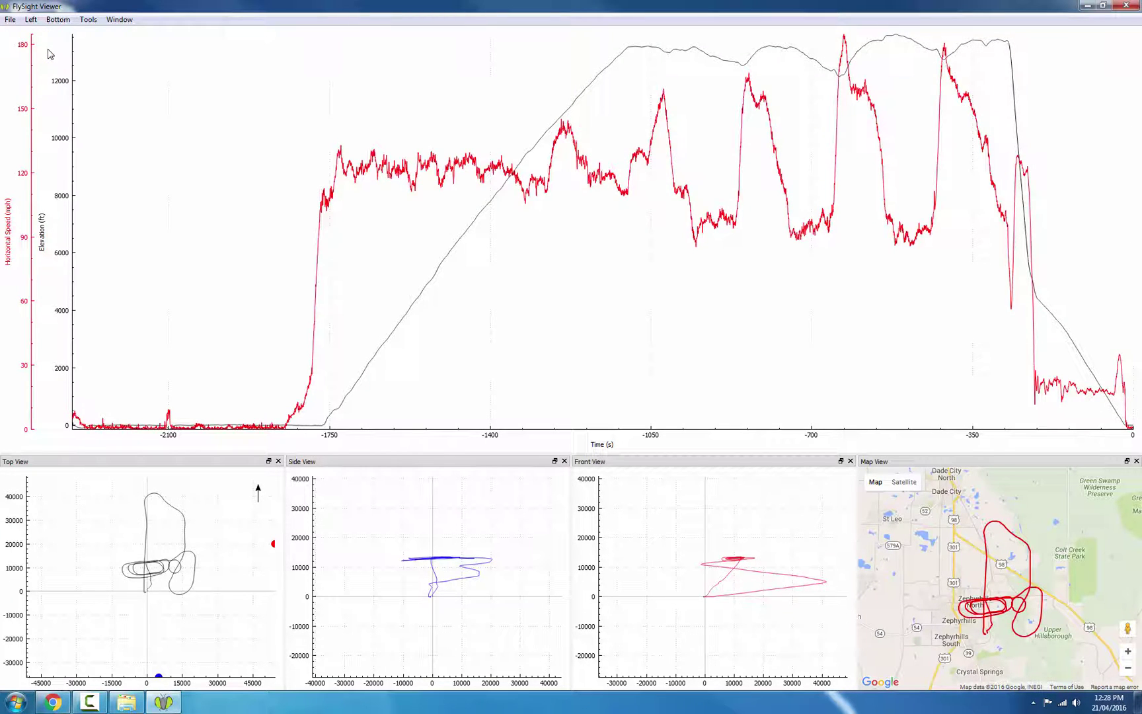
click(31, 20)
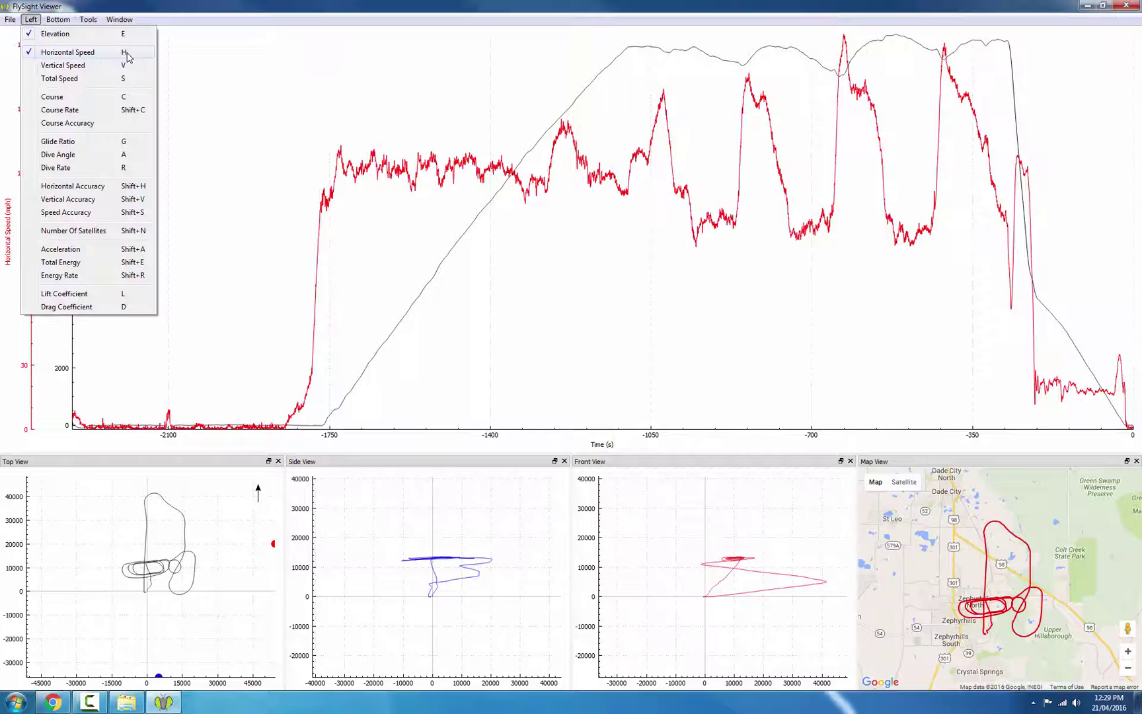
click(128, 53)
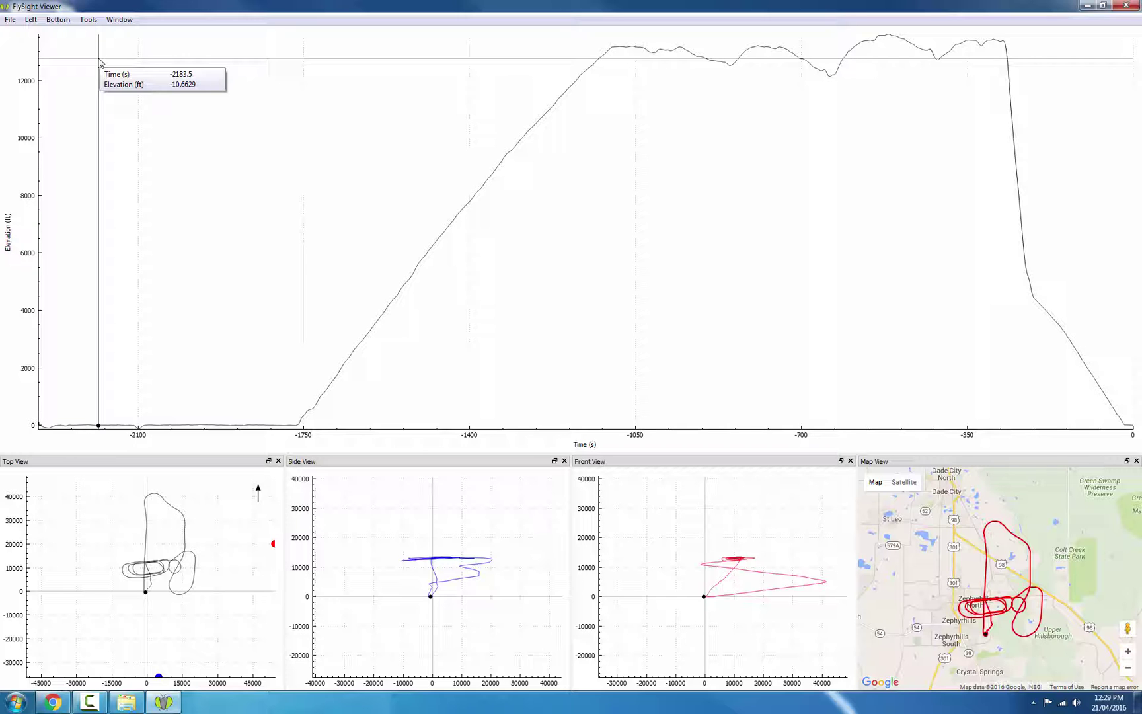
key(h)
key(v)
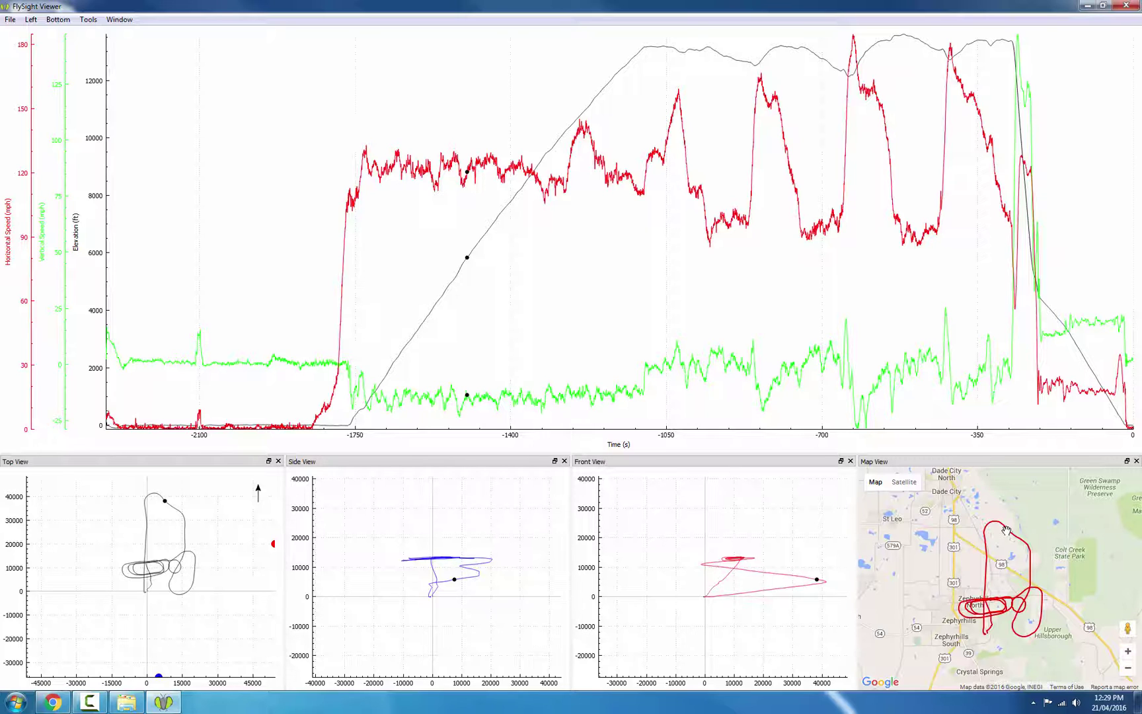
click(87, 21)
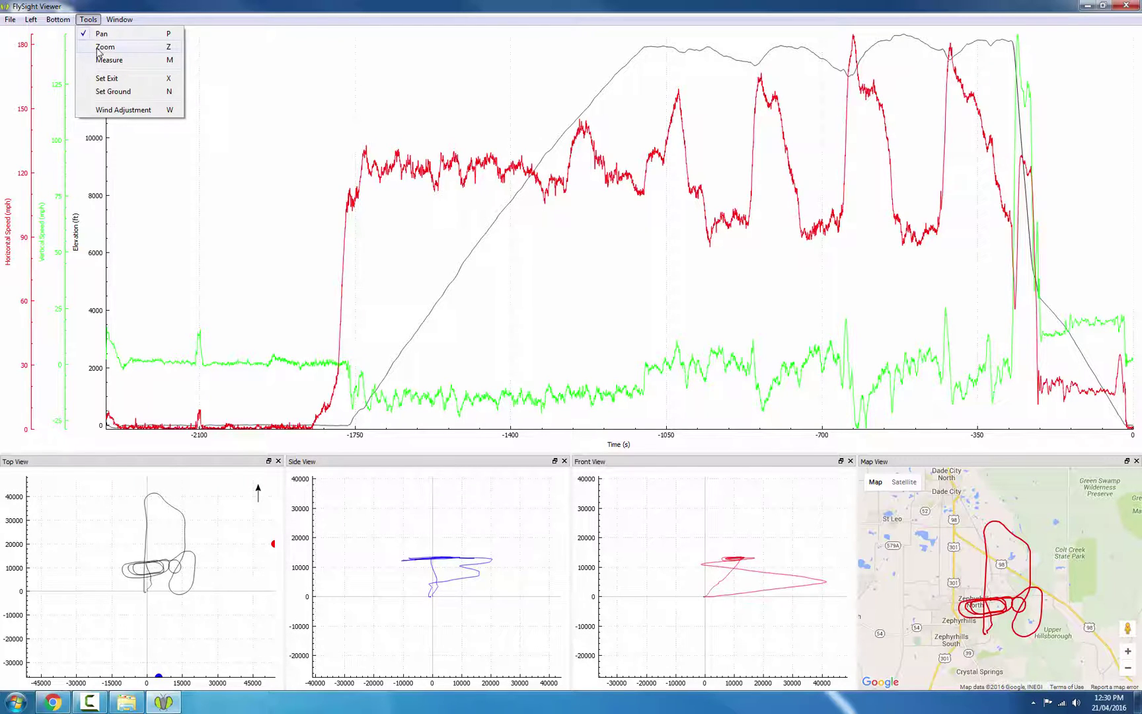
- Zoom and pan the time plot to frame the freefall, roughly -310 to -190 s
click(171, 51)
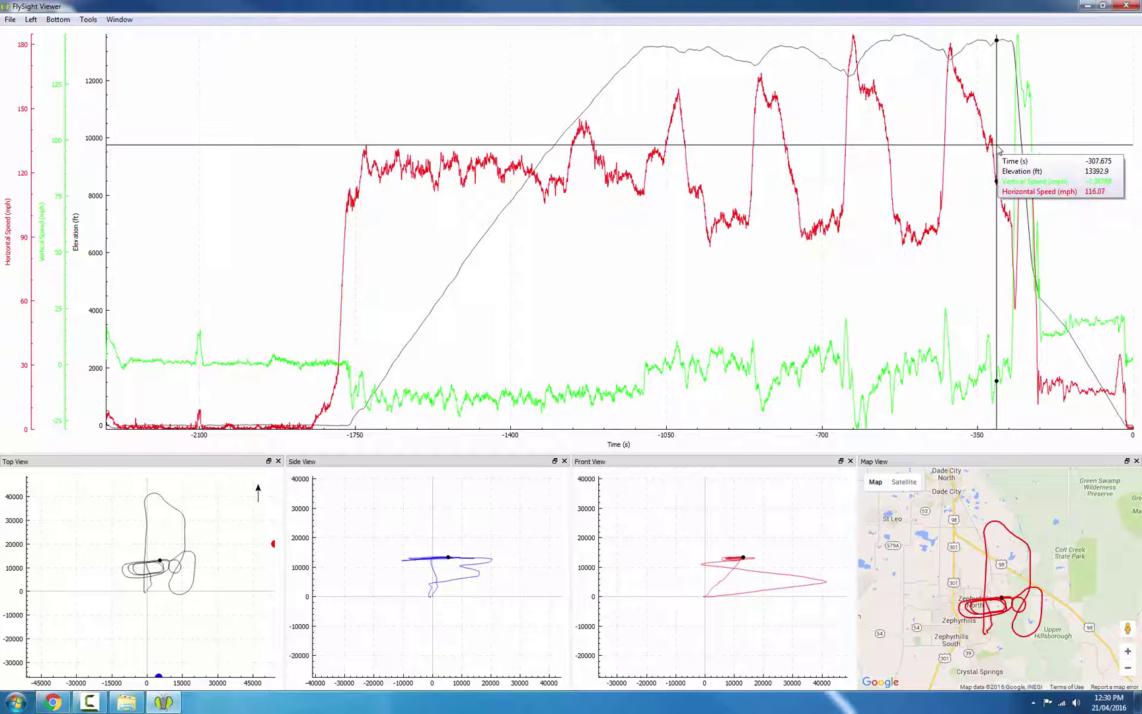
drag(998, 148, 1052, 152)
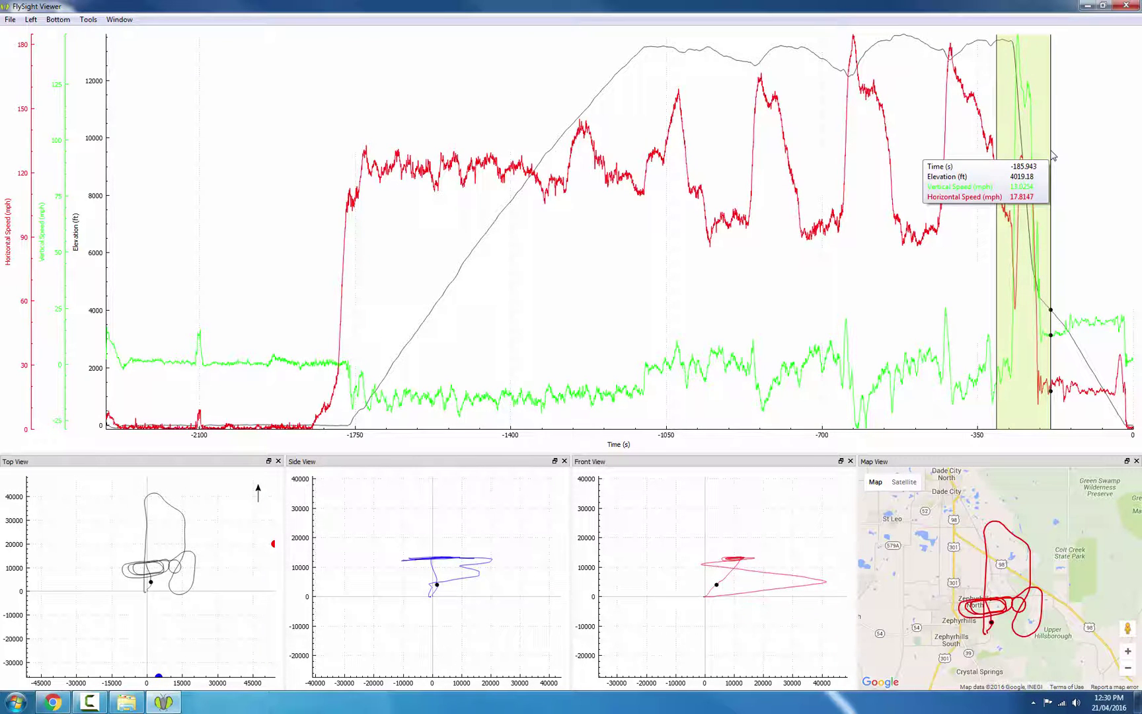
drag(1053, 155, 1053, 155)
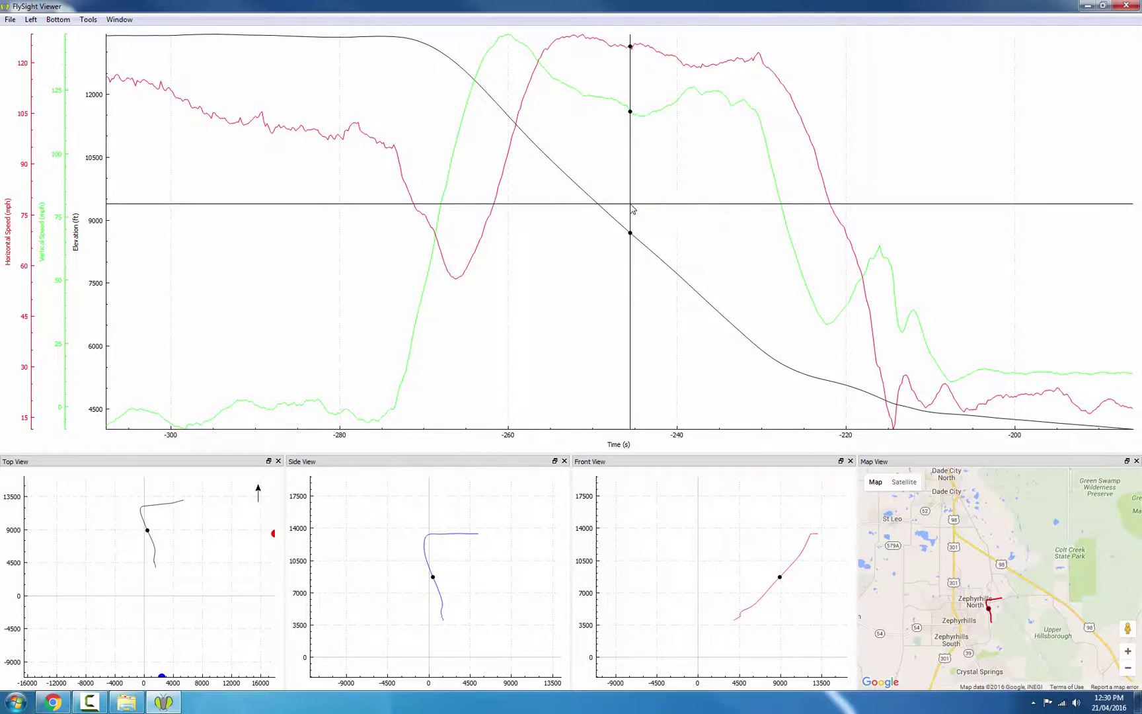
drag(631, 209, 838, 213)
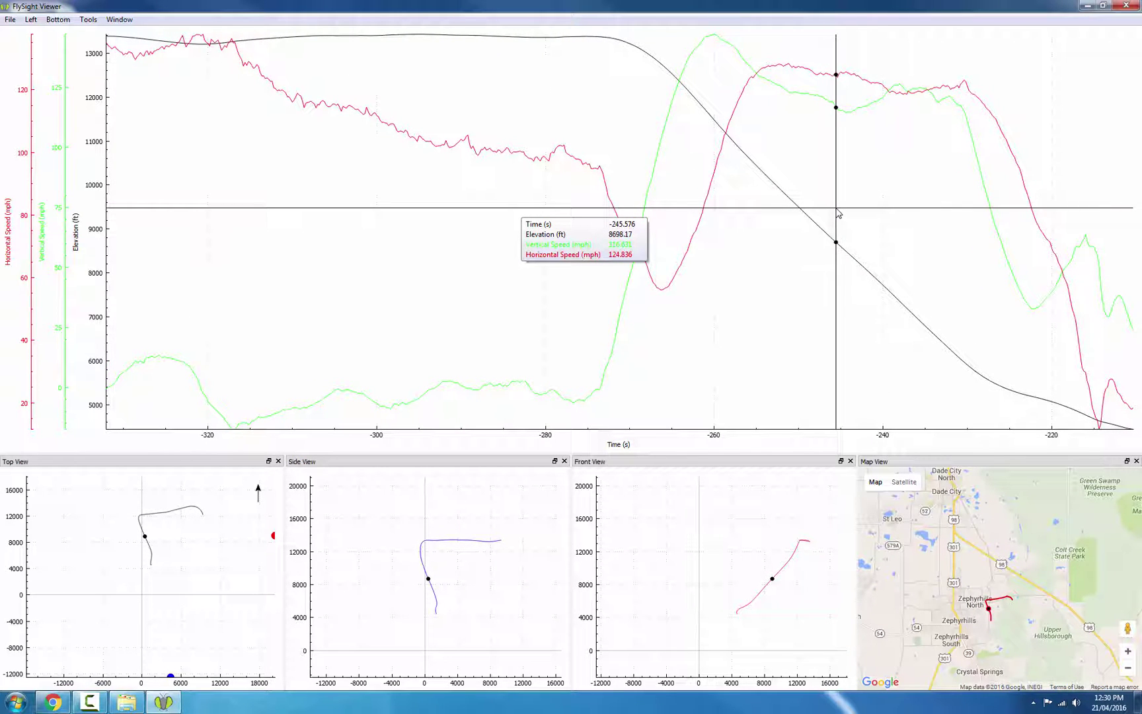
drag(838, 213, 662, 214)
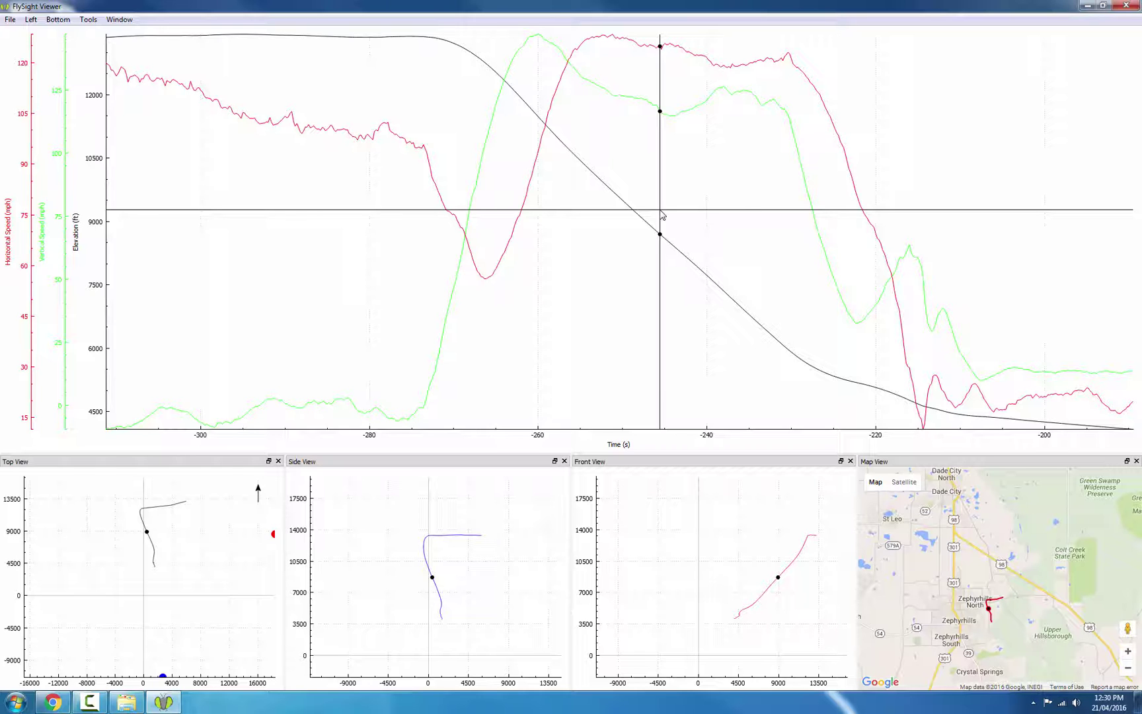
- Add the glide ratio curve, measure from exit to about -222 s, and zoom to -265 to -224 s
key(g)
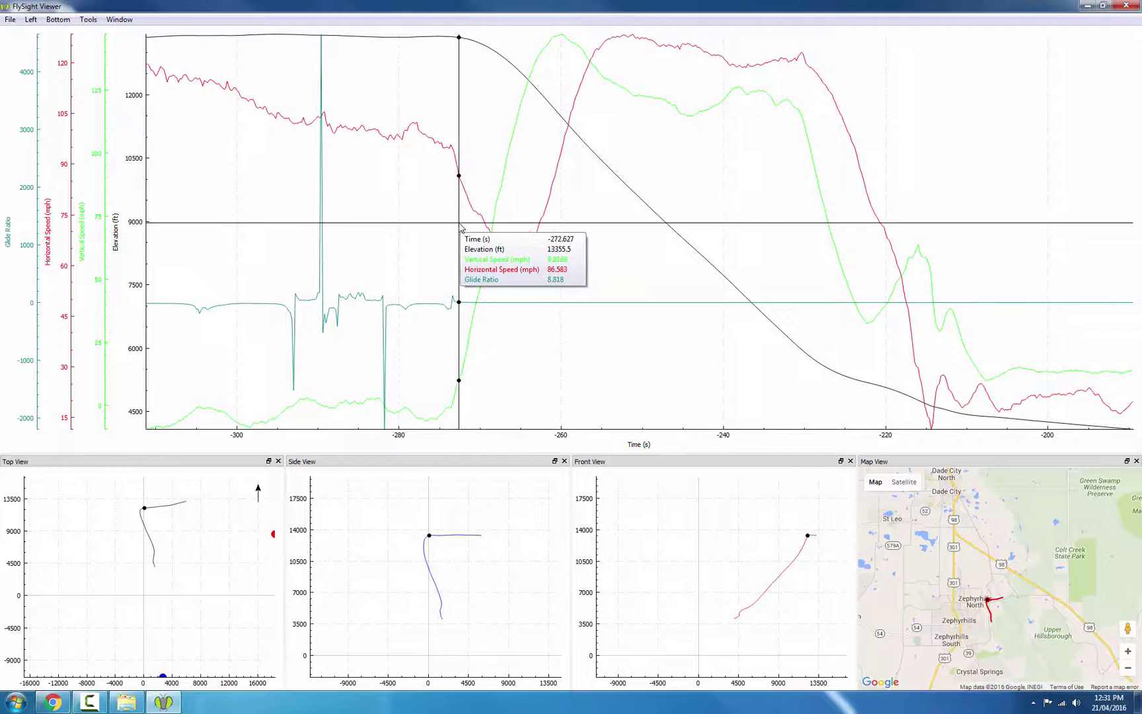
drag(461, 228, 907, 247)
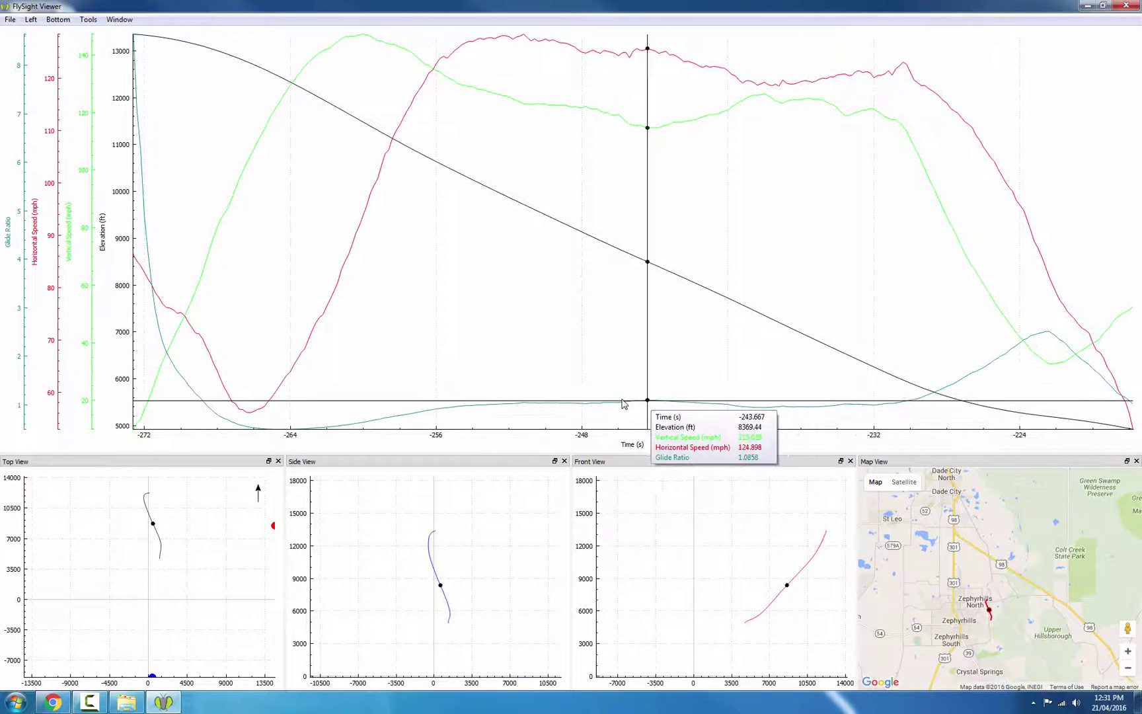
drag(274, 411, 1054, 410)
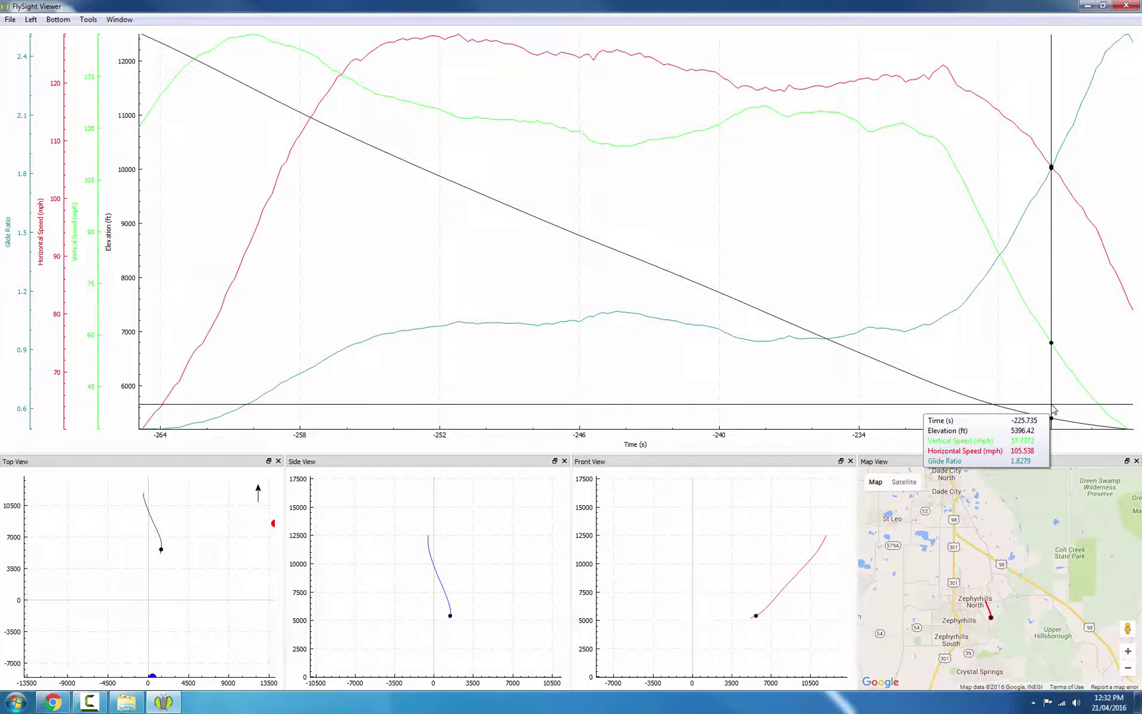
- Open Preferences, keep imperial units, review Aerodynamics, and view the Plots colour settings
click(10, 19)
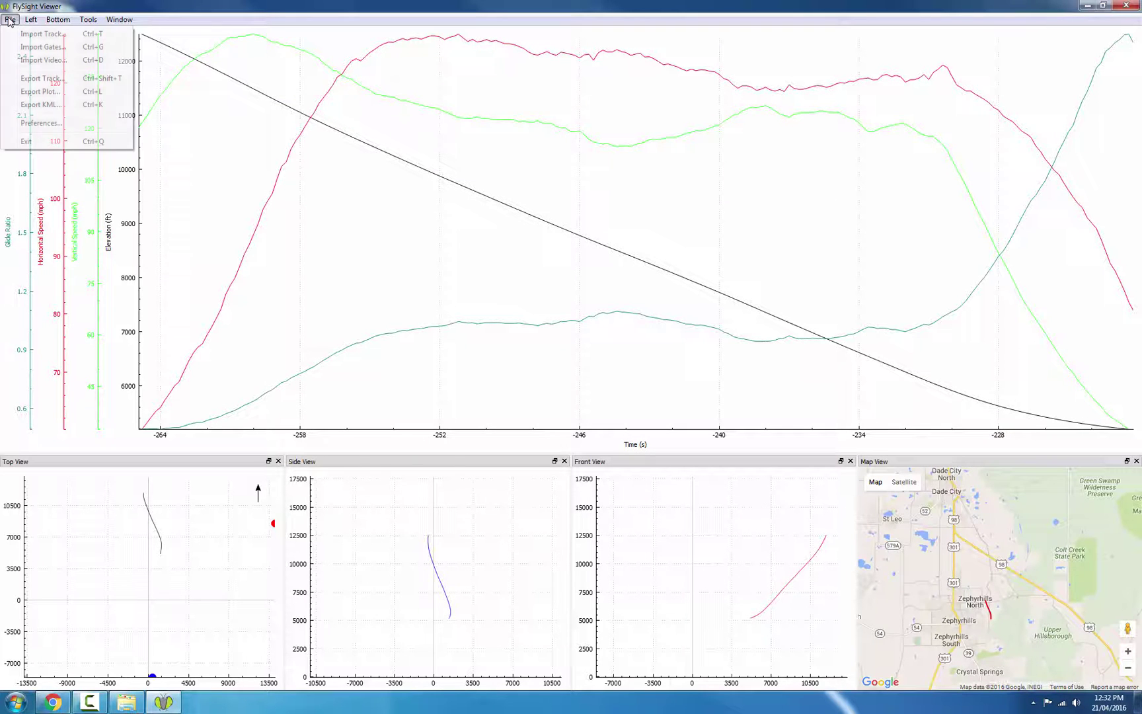
click(41, 123)
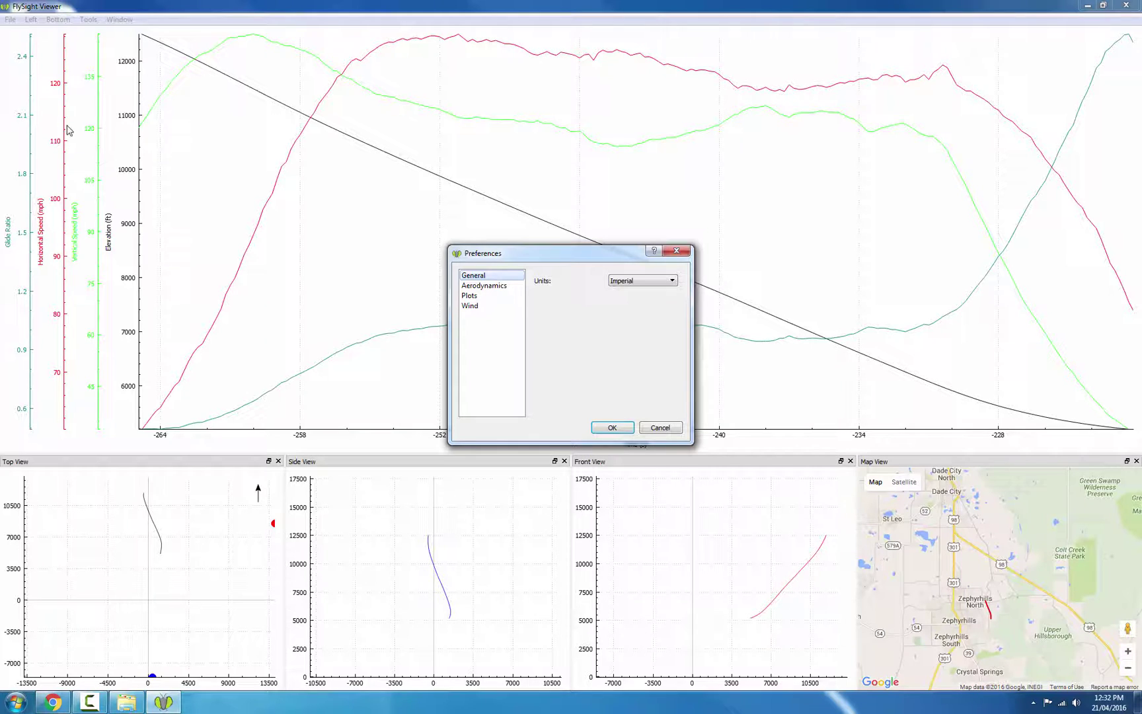
click(634, 281)
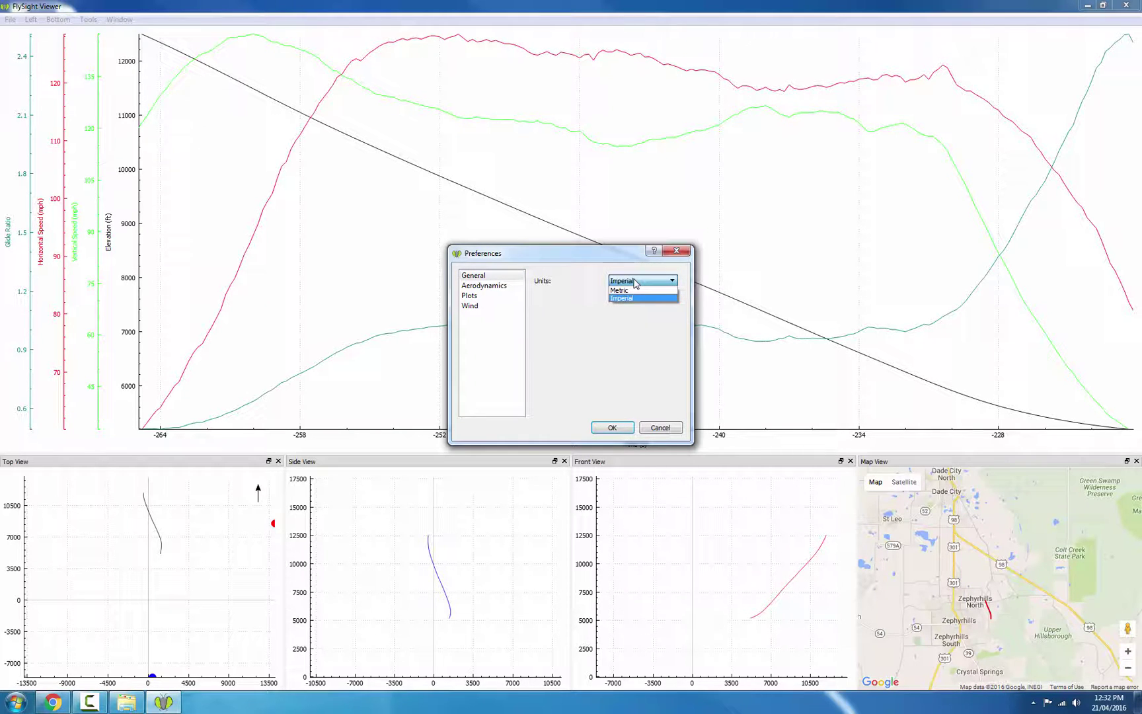
click(635, 283)
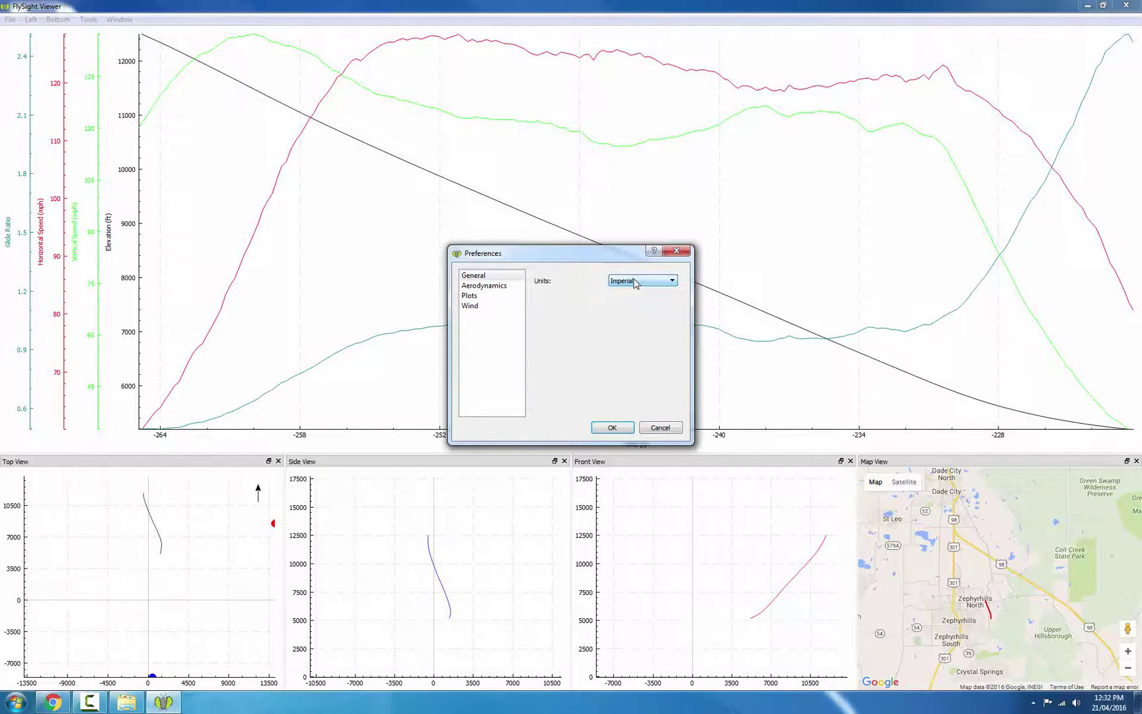
click(478, 287)
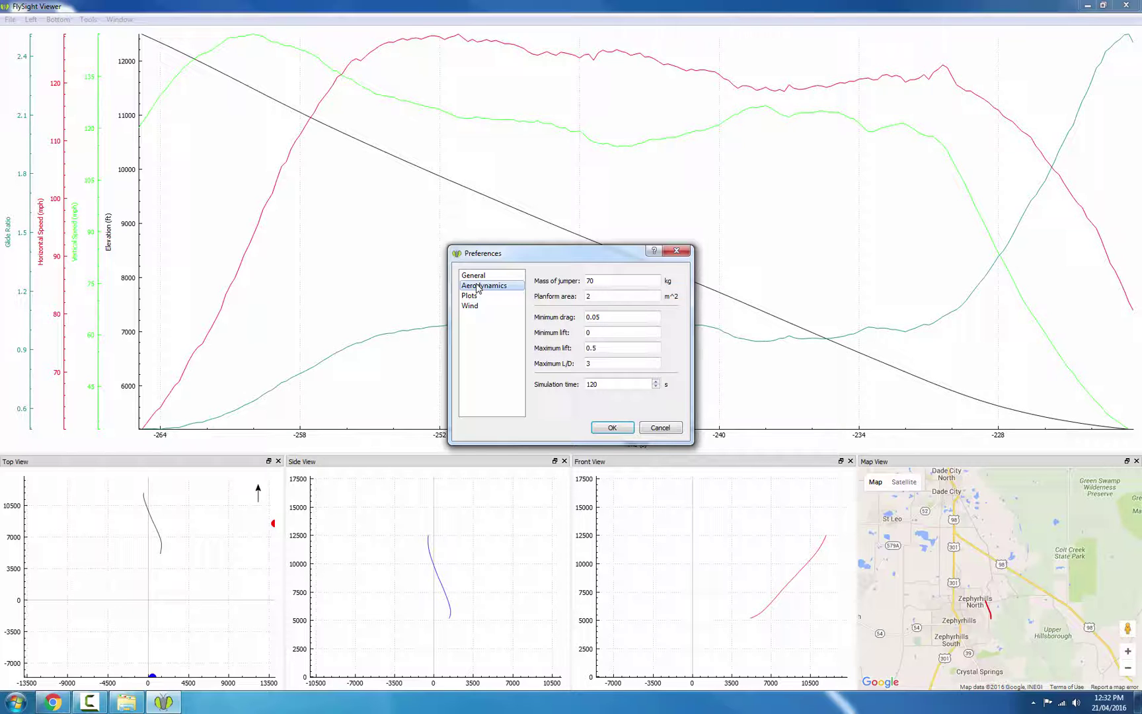
click(475, 298)
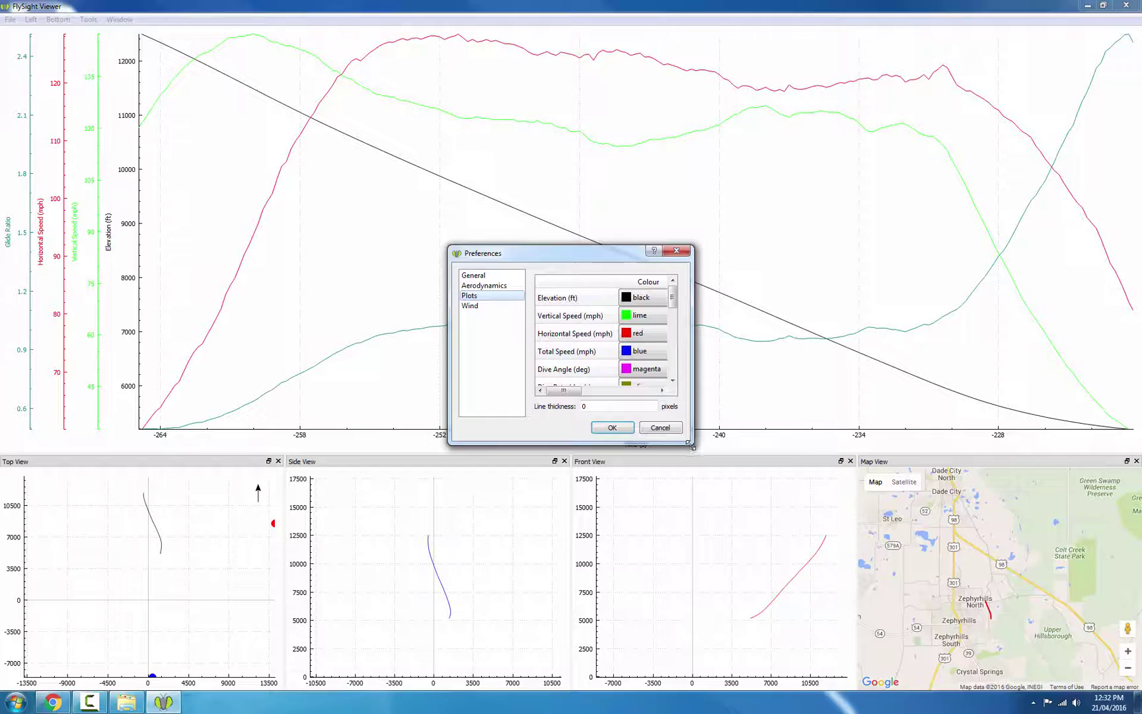
- Enlarge Preferences, tick Glide Ratio Minimum and Maximum, set Maximum to 10, and apply with OK
drag(691, 446, 849, 580)
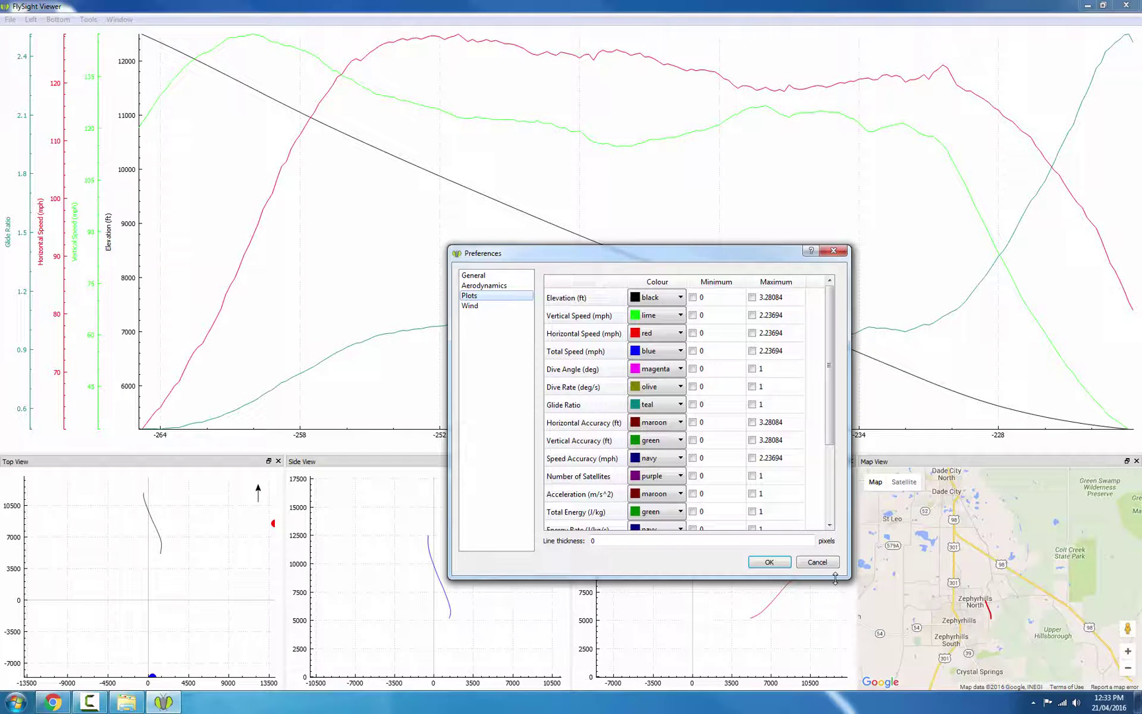
click(693, 405)
click(753, 404)
click(772, 406)
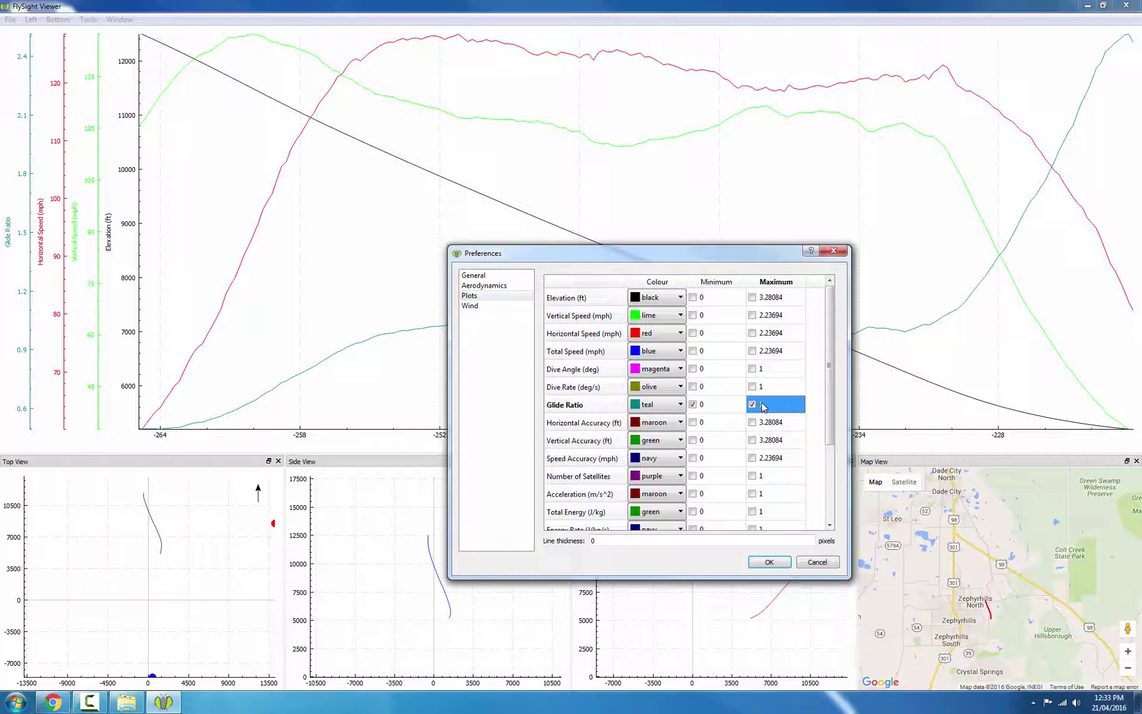
click(763, 406)
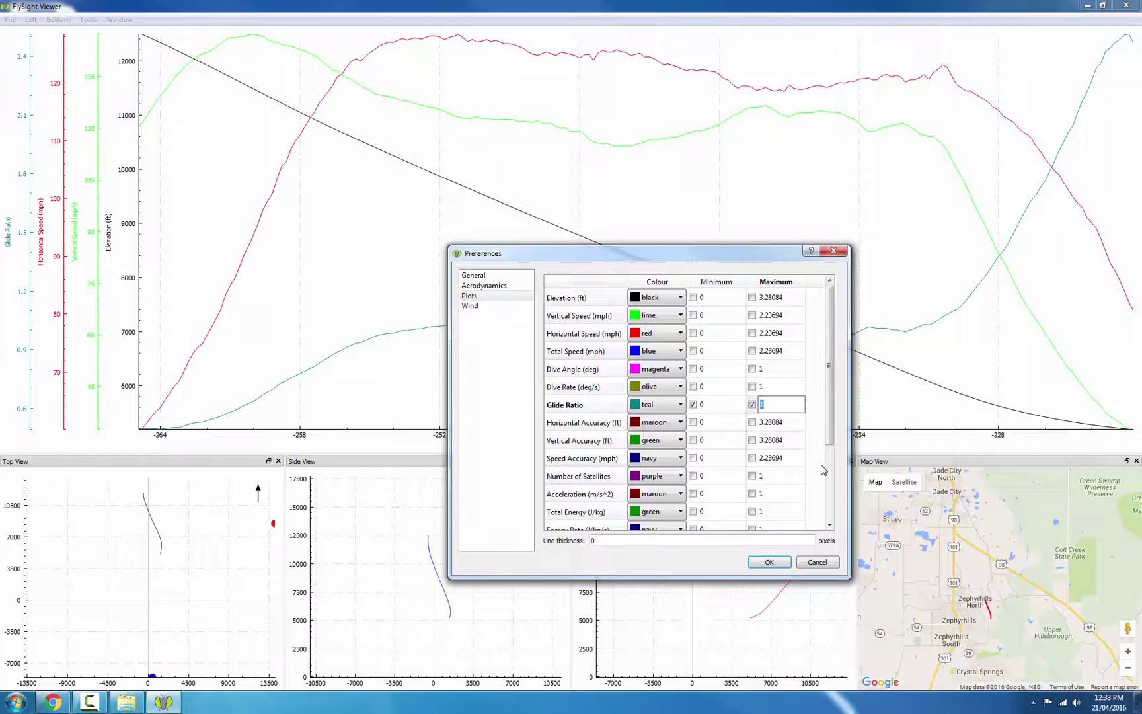
text(10)
key(Return)
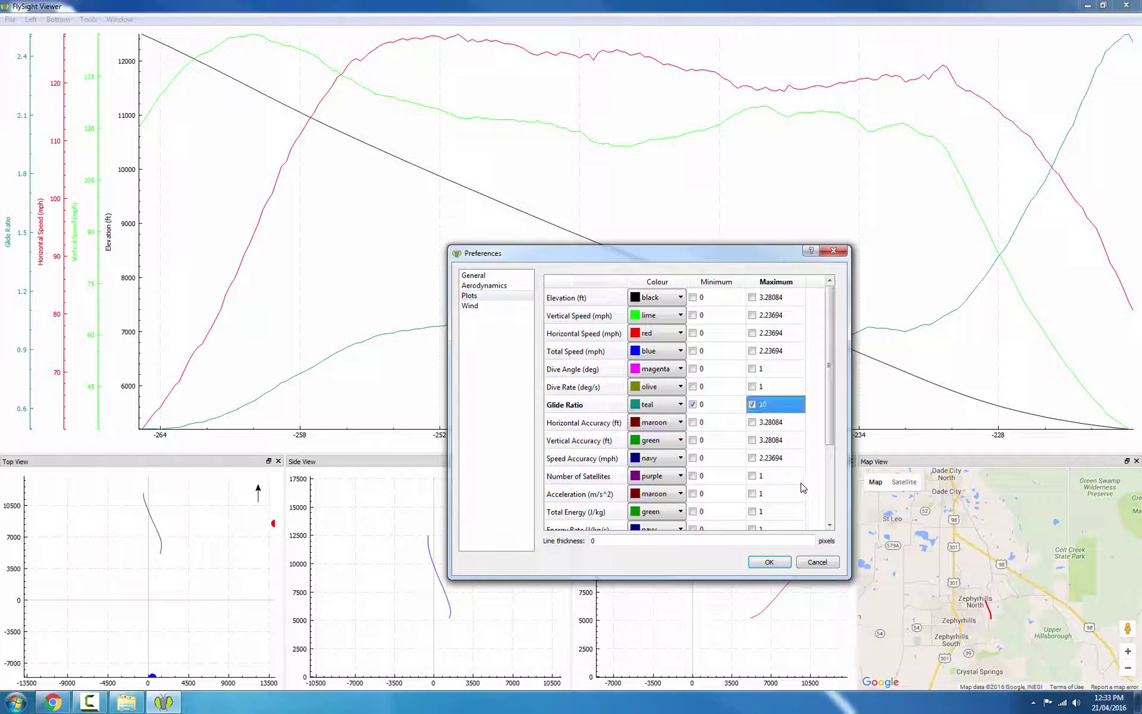
click(769, 563)
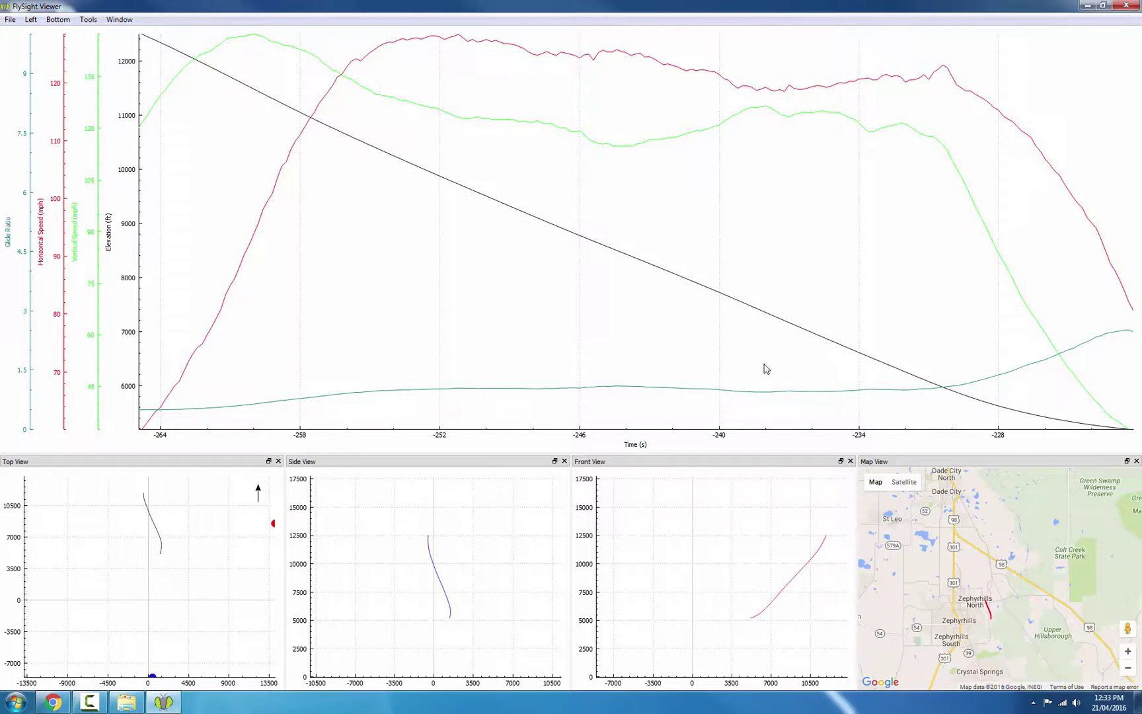
- Zoom the main plot out and in until the freefall from -278 to -210 s fills it
scroll(660, 265, down, 4)
scroll(662, 268, down, 2)
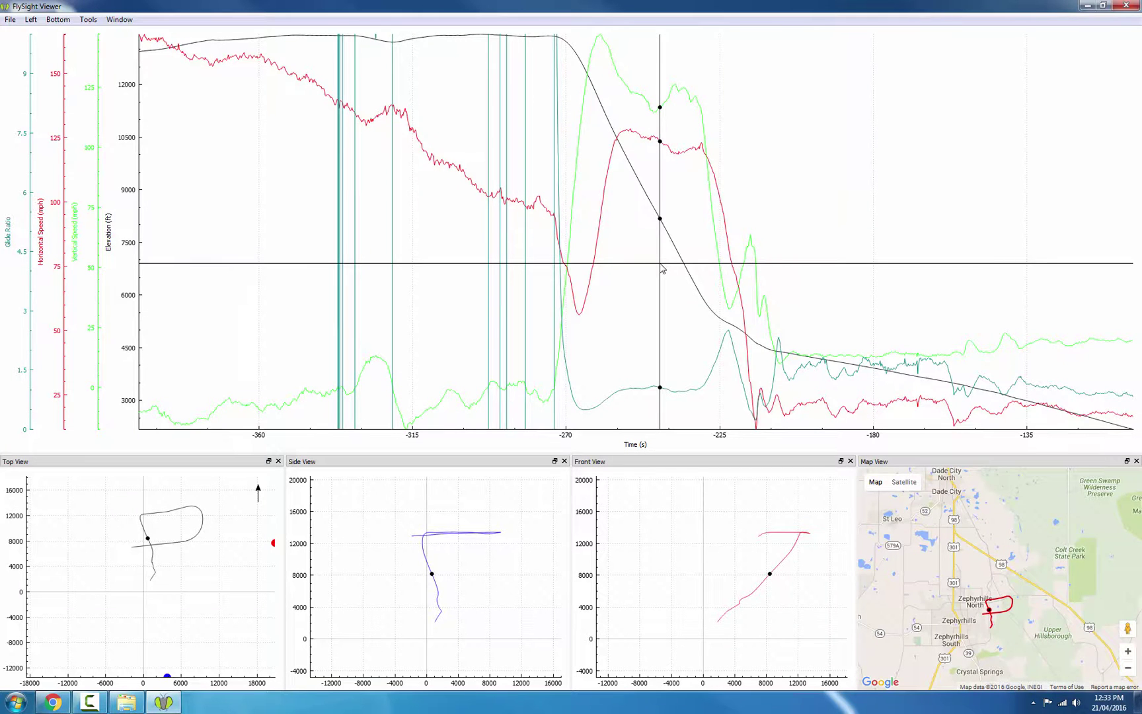
scroll(661, 267, up, 4)
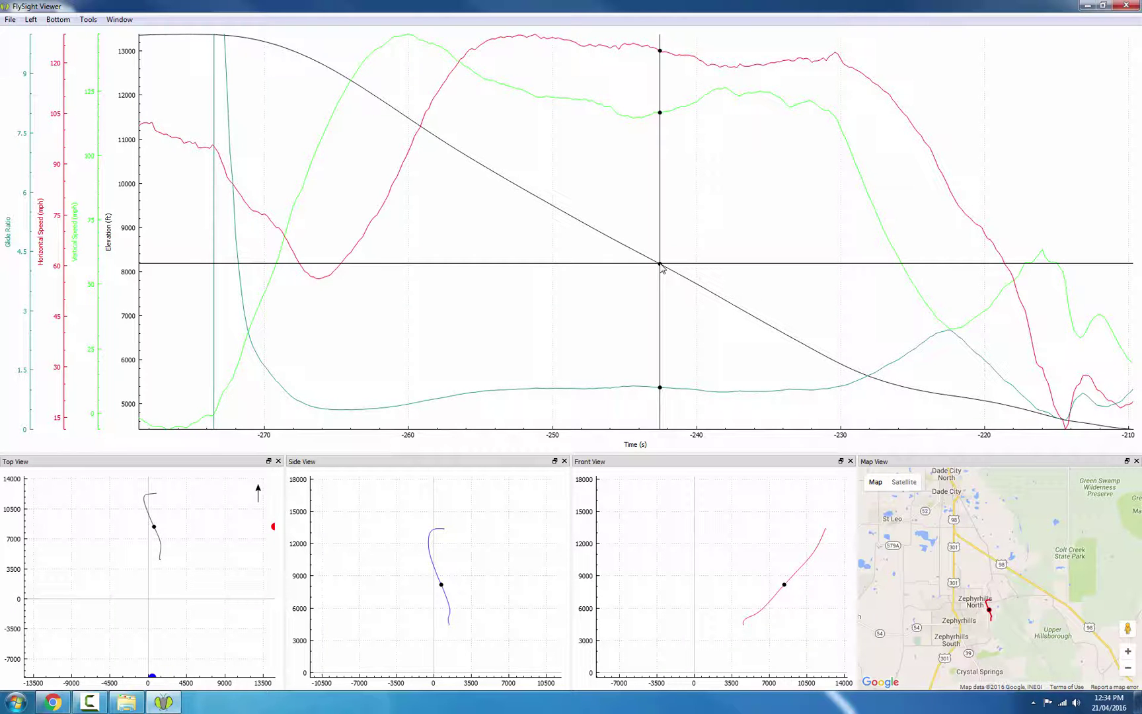
scroll(662, 267, down, 3)
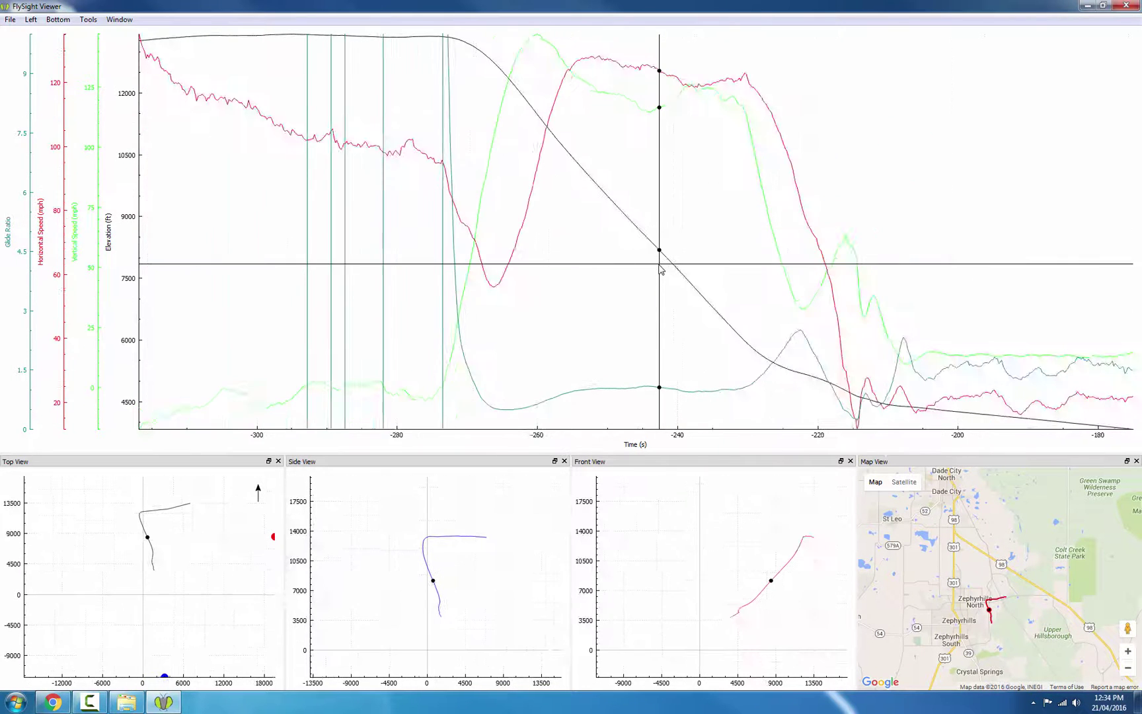
scroll(661, 268, up, 3)
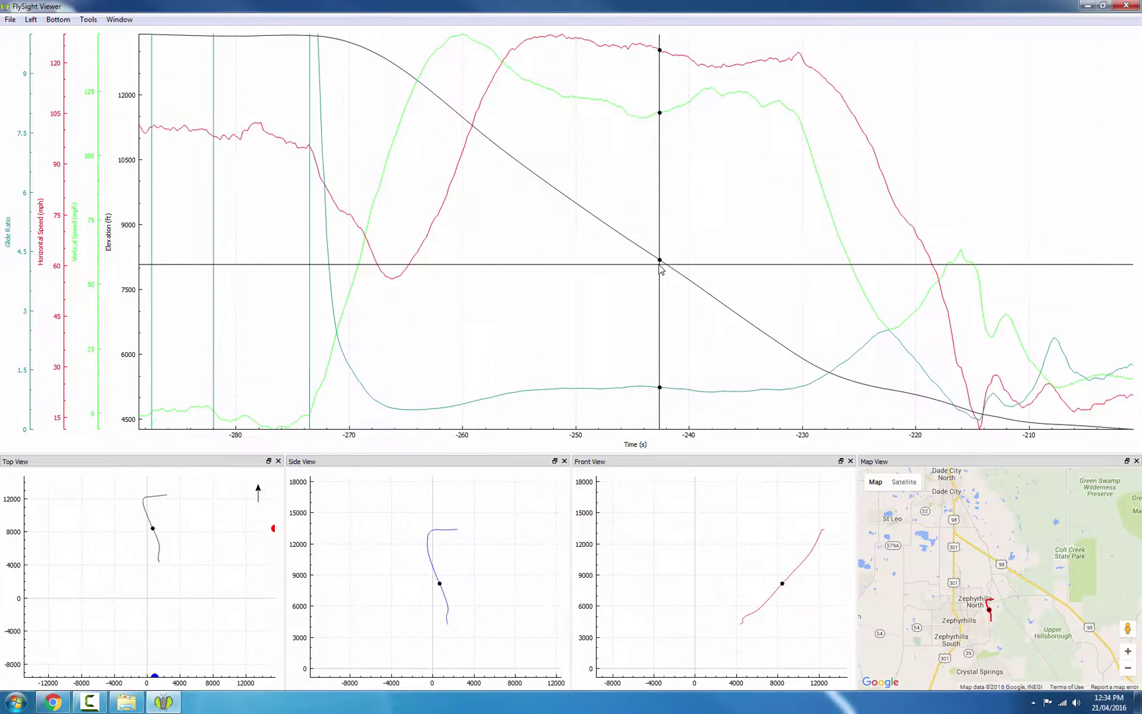
scroll(661, 268, down, 1)
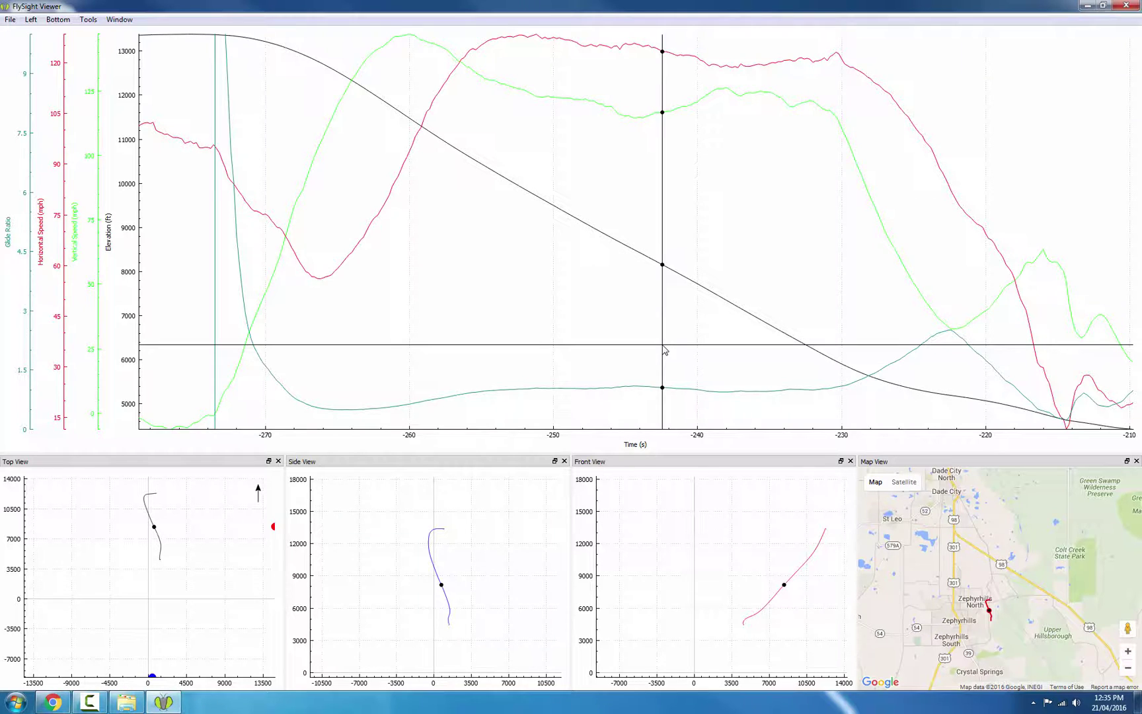
drag(377, 285, 585, 288)
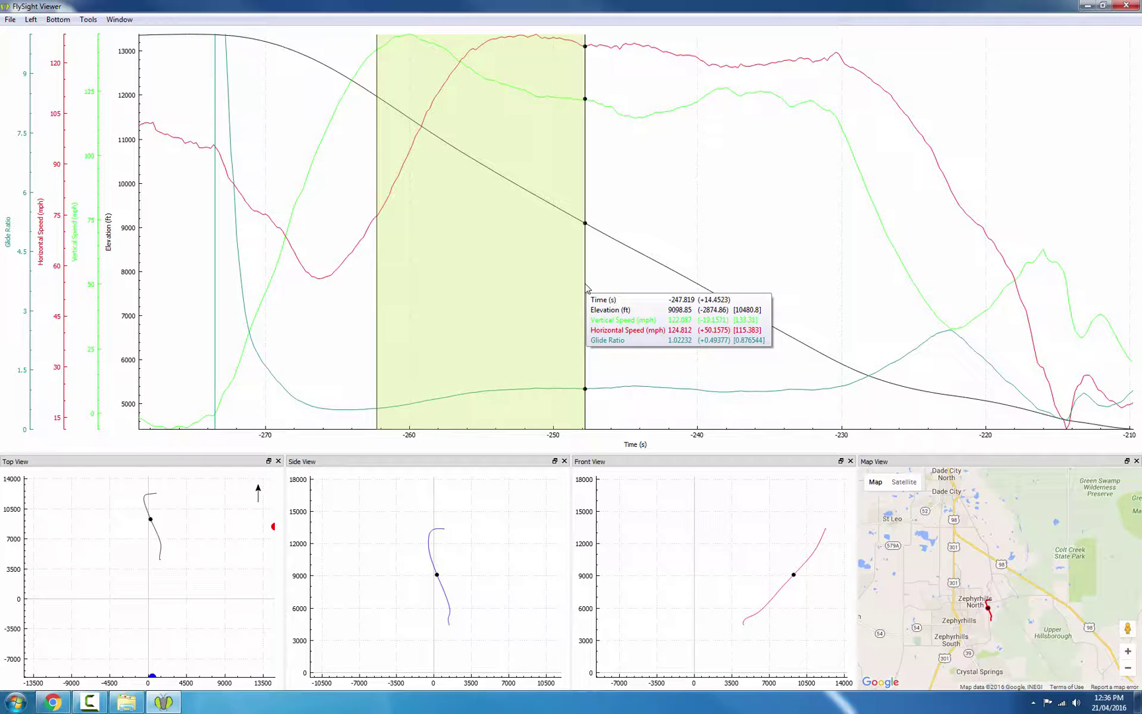
click(585, 284)
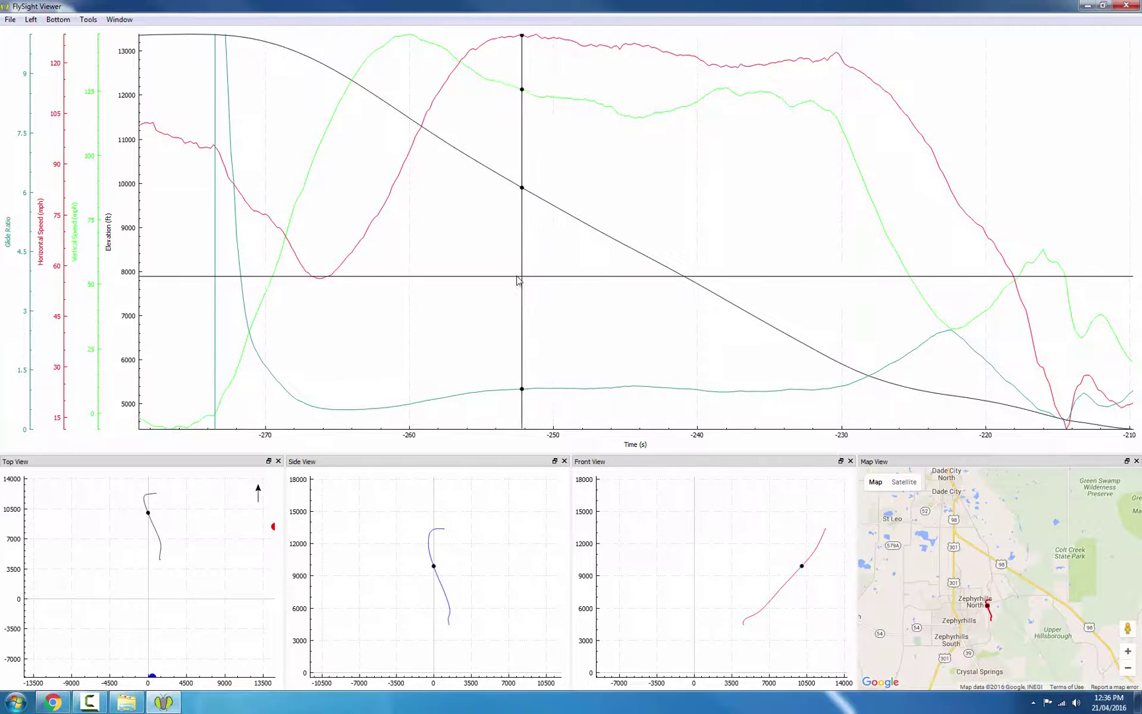
drag(516, 281, 841, 281)
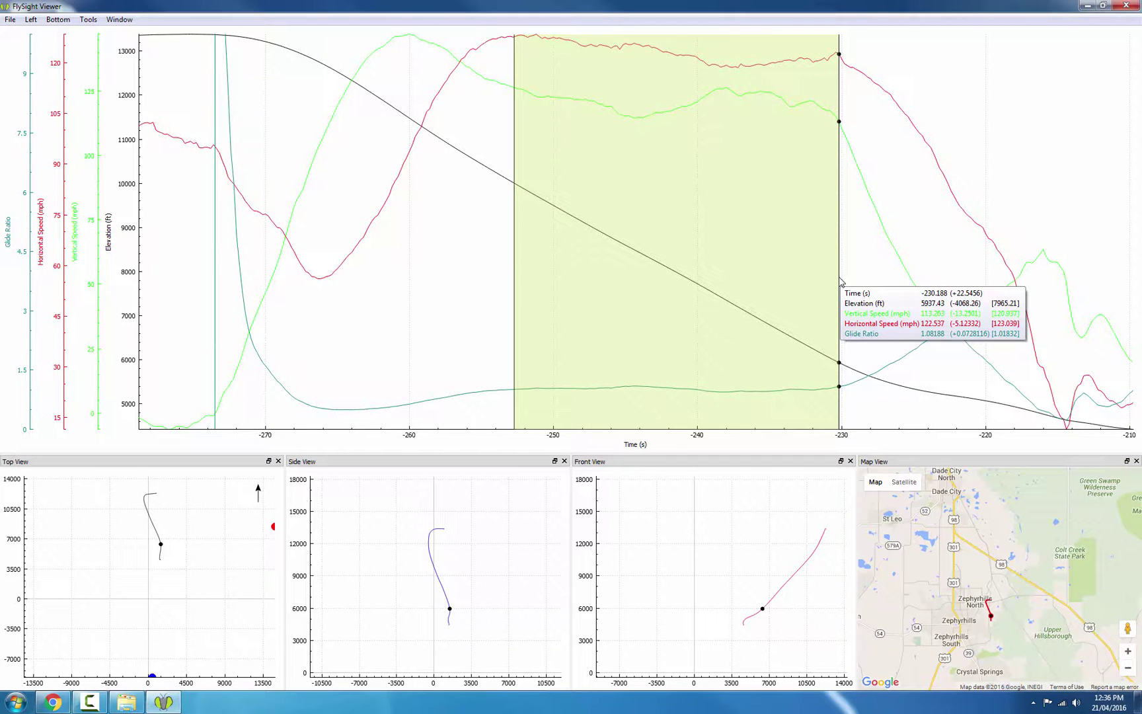
drag(841, 281, 823, 280)
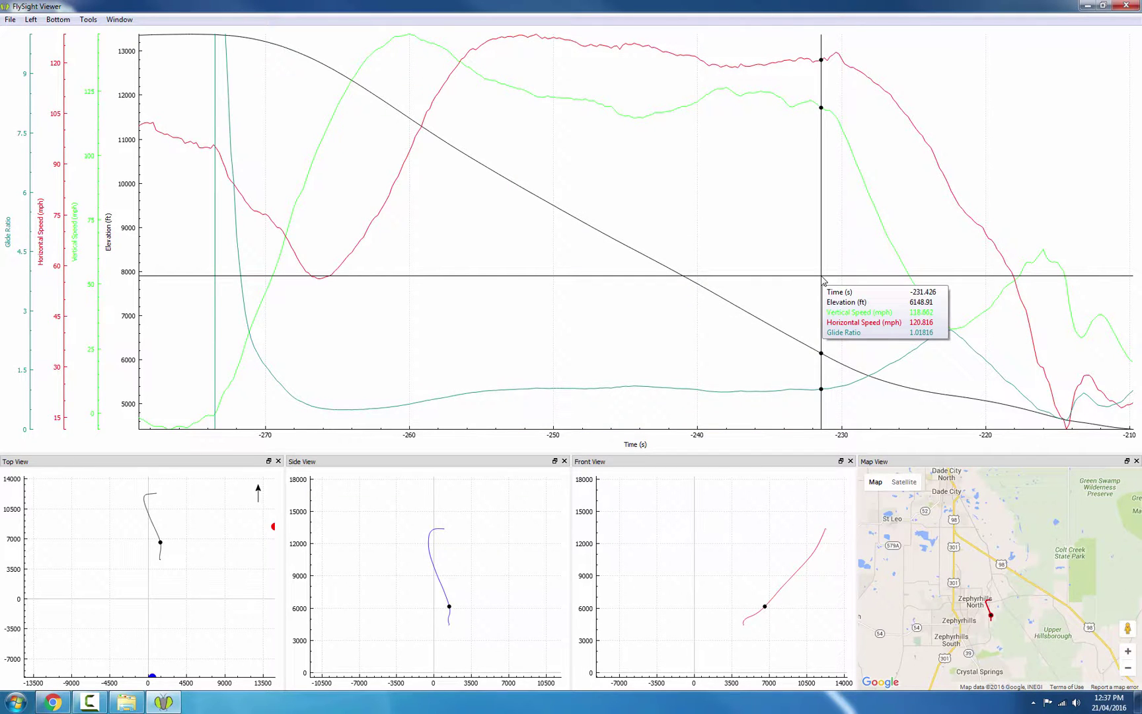